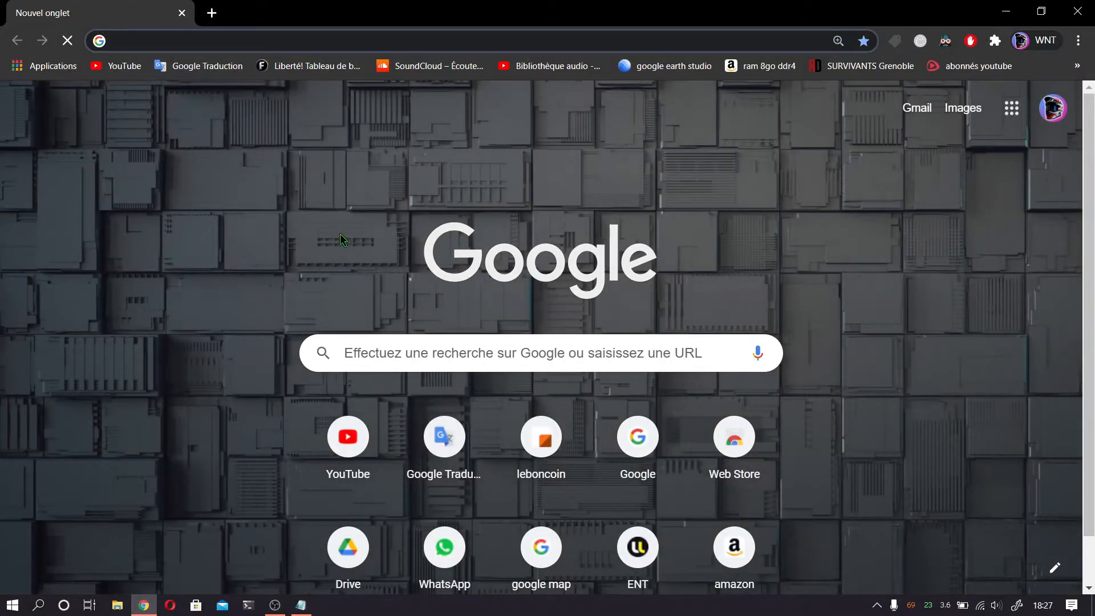
Step: Go to panzoid.com and open the full list of creations
text(https://panzoid.com/)
key(Return)
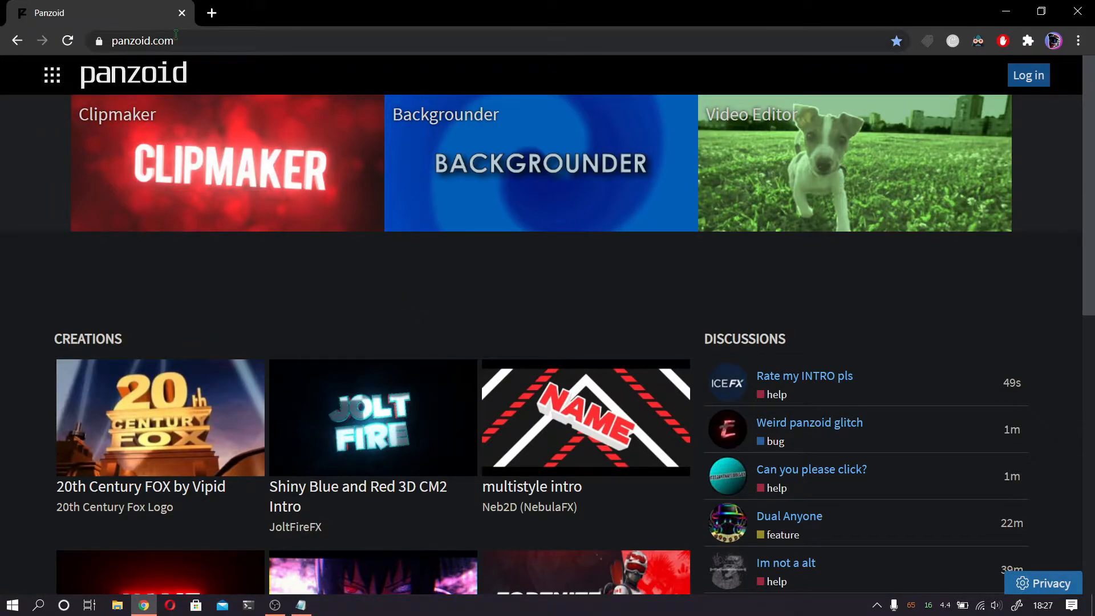
scroll(373, 269, down, 5)
scroll(373, 270, up, 5)
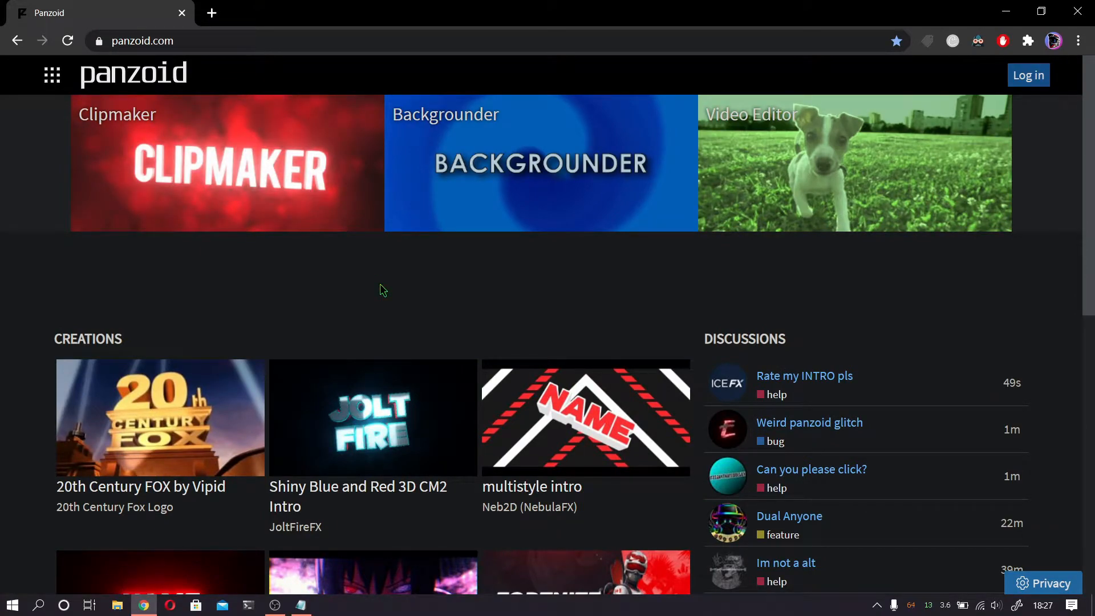
scroll(383, 291, down, 8)
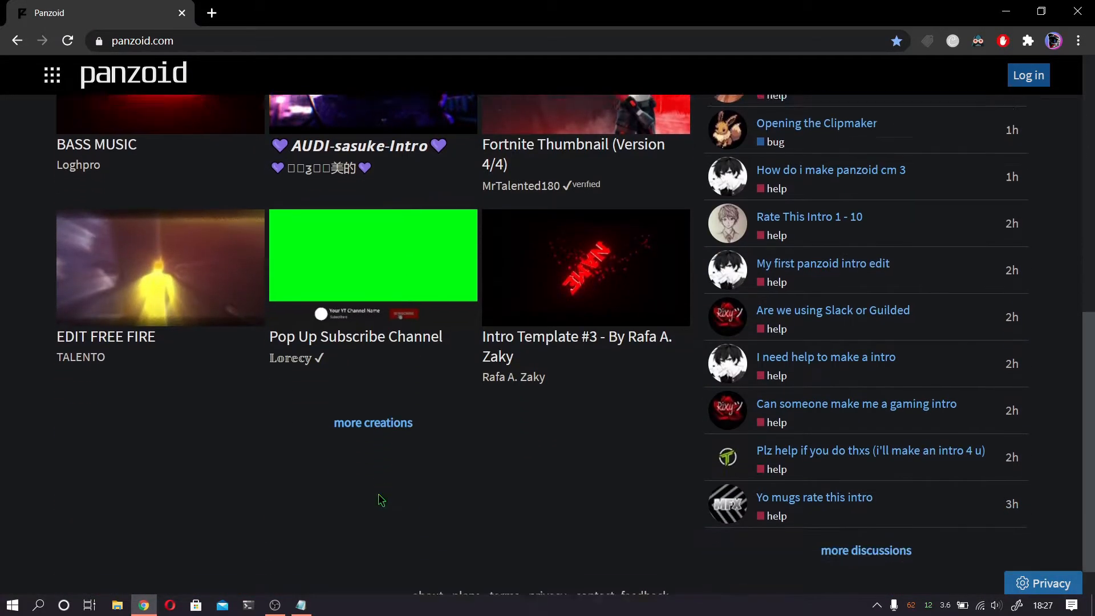
click(394, 406)
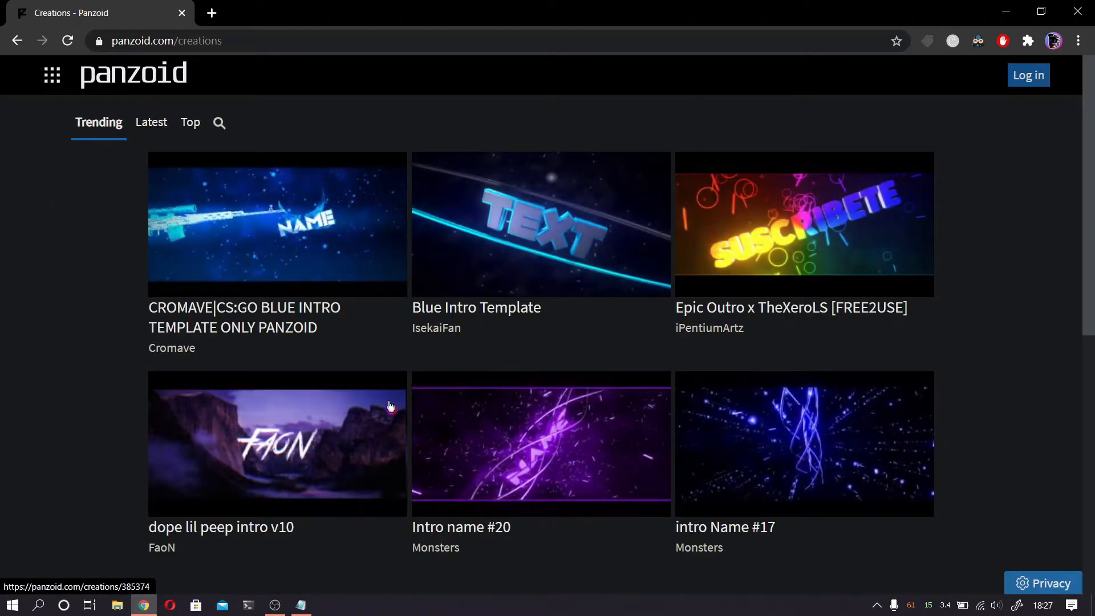
Step: Browse the trending creations for a suitable intro template
scroll(368, 312, down, 2)
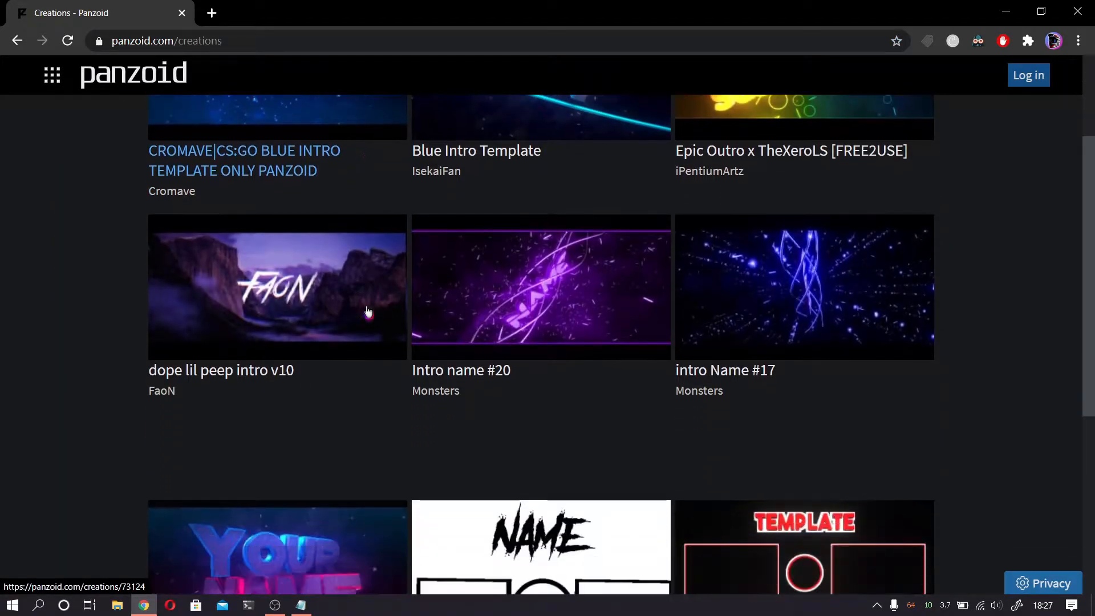
scroll(607, 306, down, 12)
scroll(608, 302, down, 13)
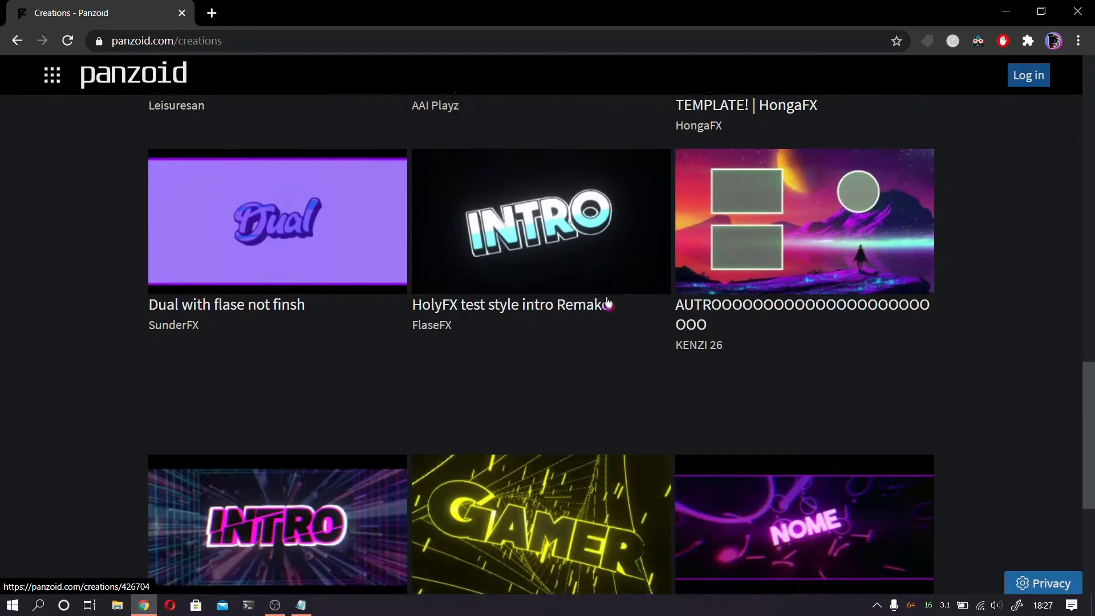
scroll(608, 302, down, 4)
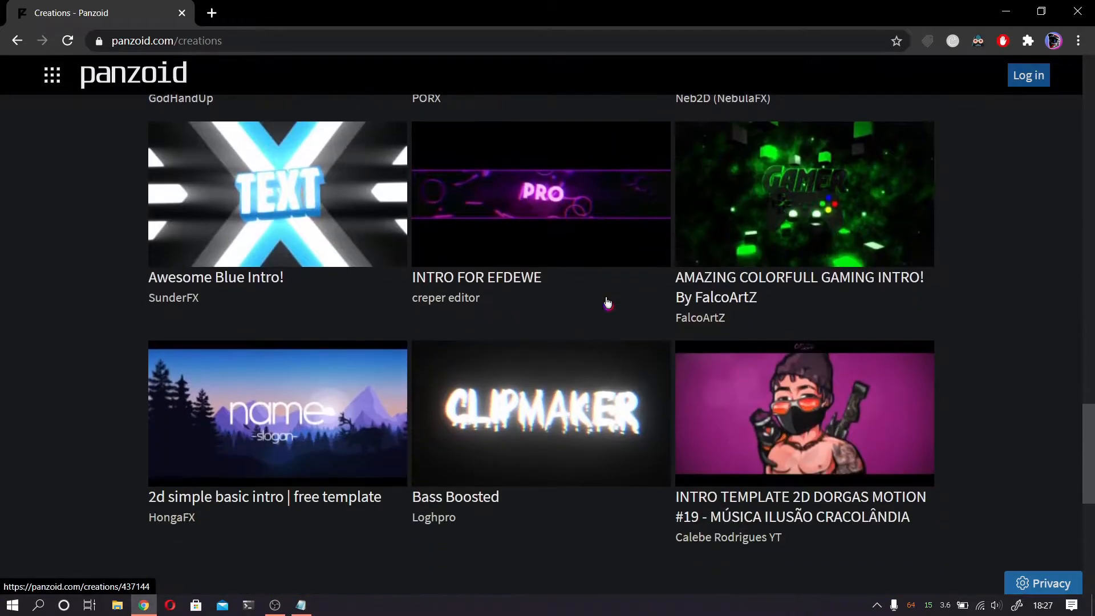
scroll(543, 344, down, 3)
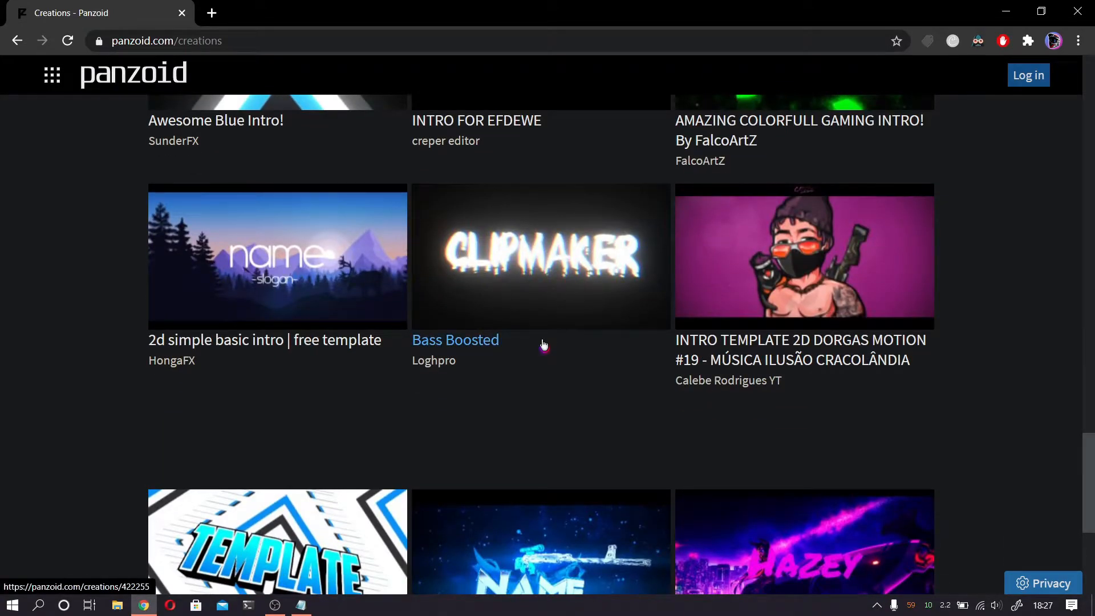
scroll(544, 345, down, 4)
scroll(543, 344, up, 20)
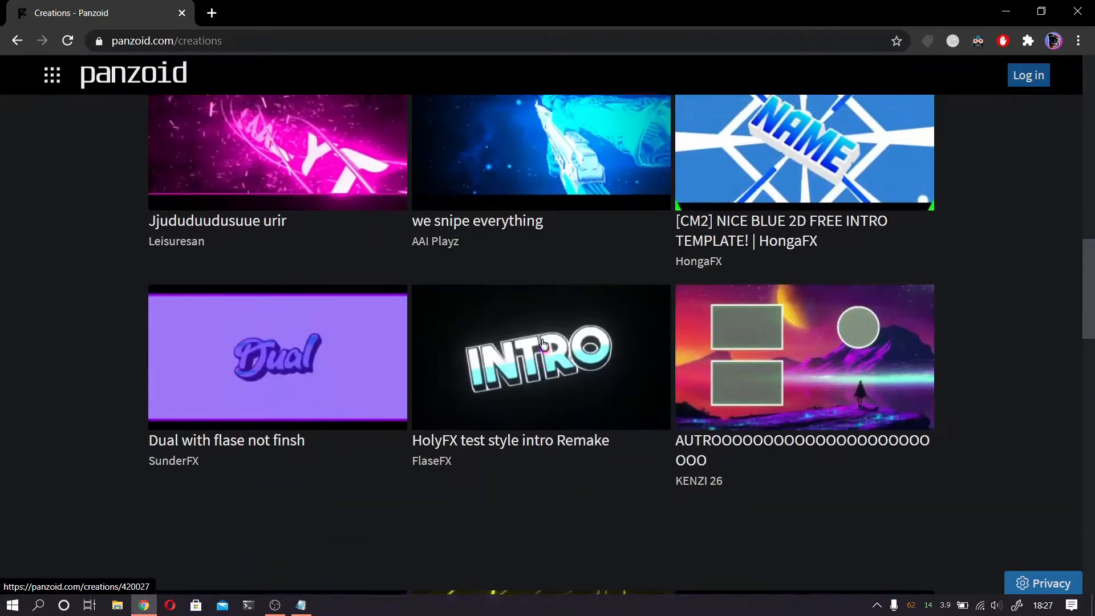
scroll(544, 344, up, 15)
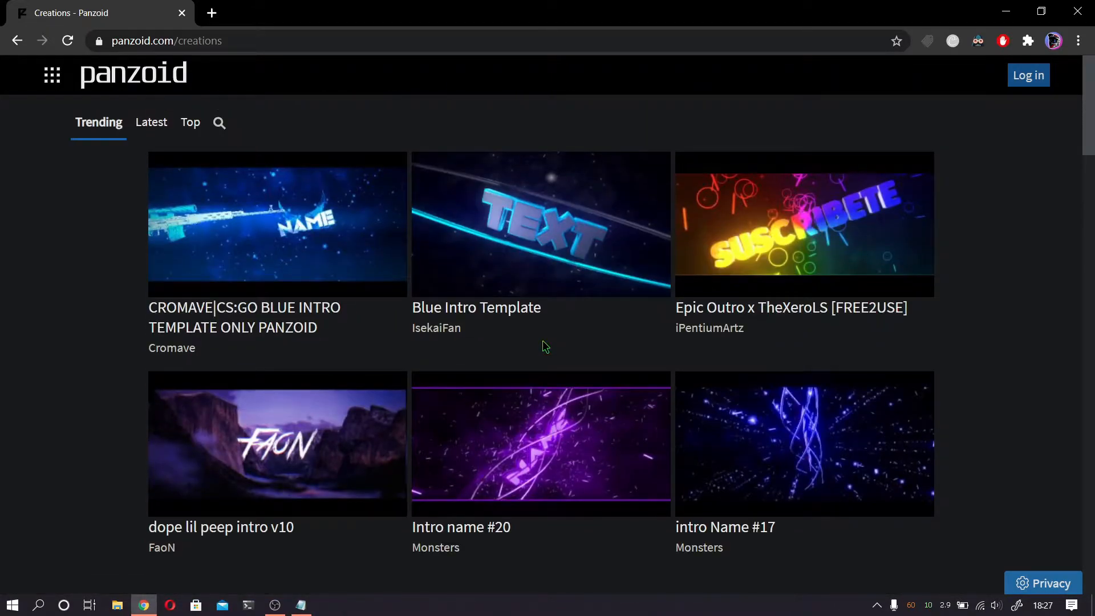
scroll(544, 345, down, 2)
scroll(477, 460, down, 7)
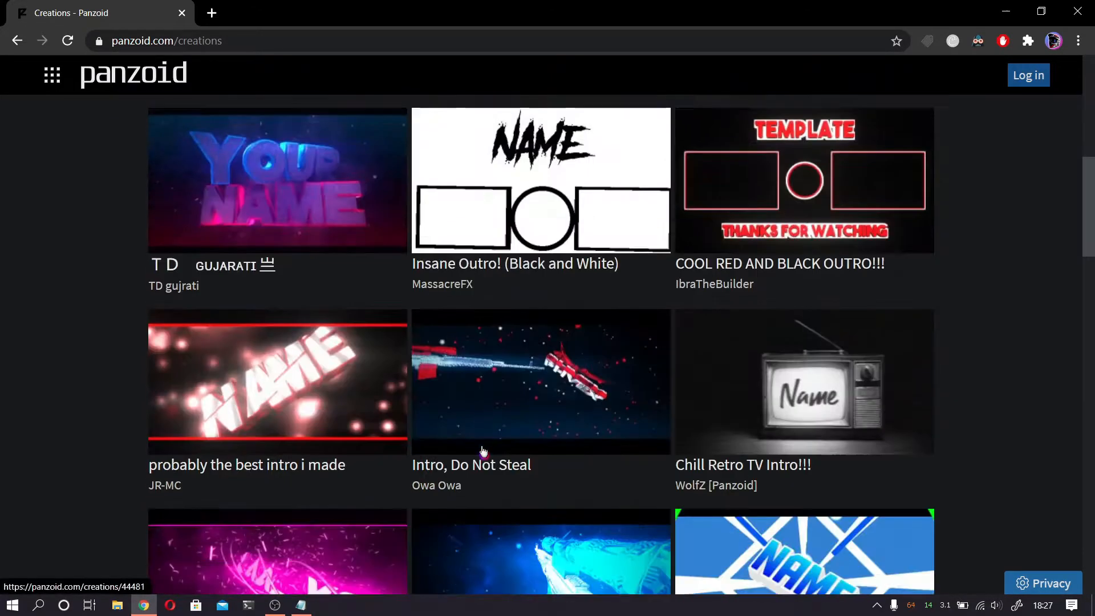
Step: Open the creation "eternal youth // chill earth nature intro" in Clipmaker
scroll(483, 451, up, 7)
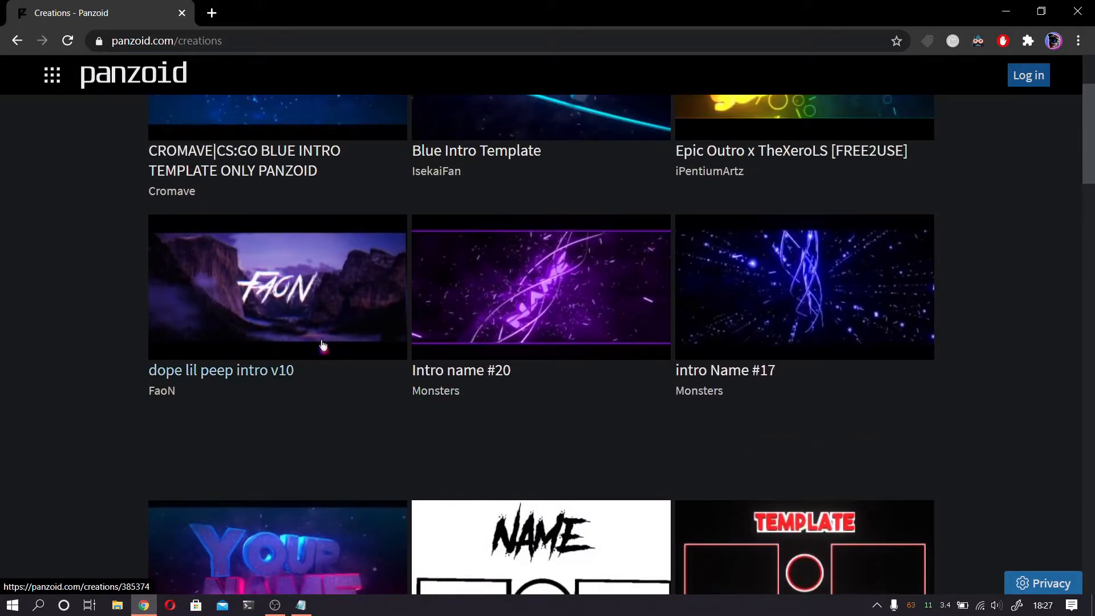
click(323, 345)
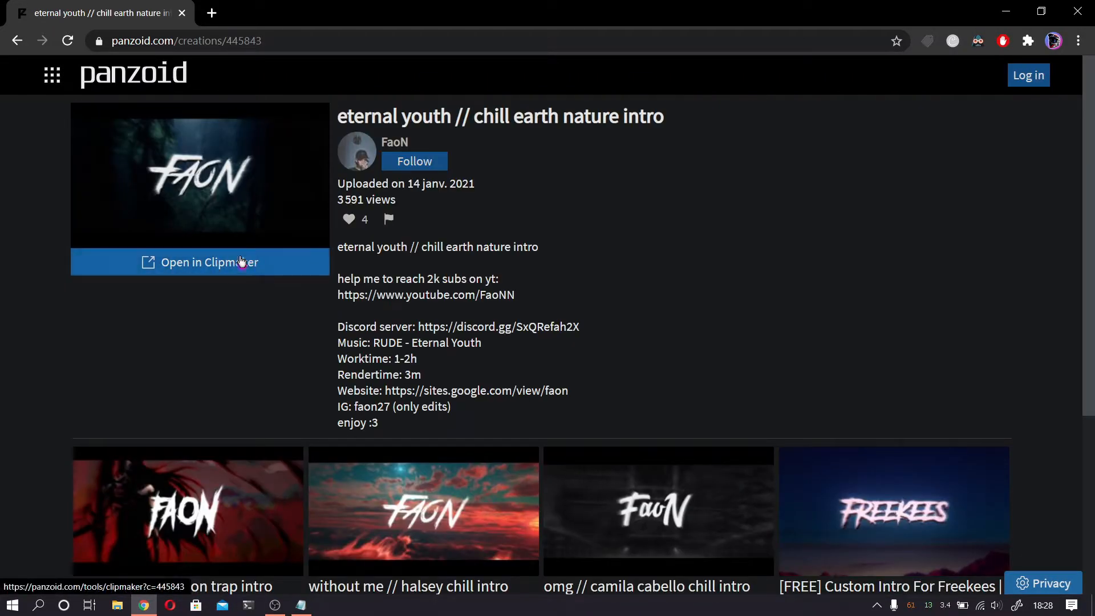
click(271, 274)
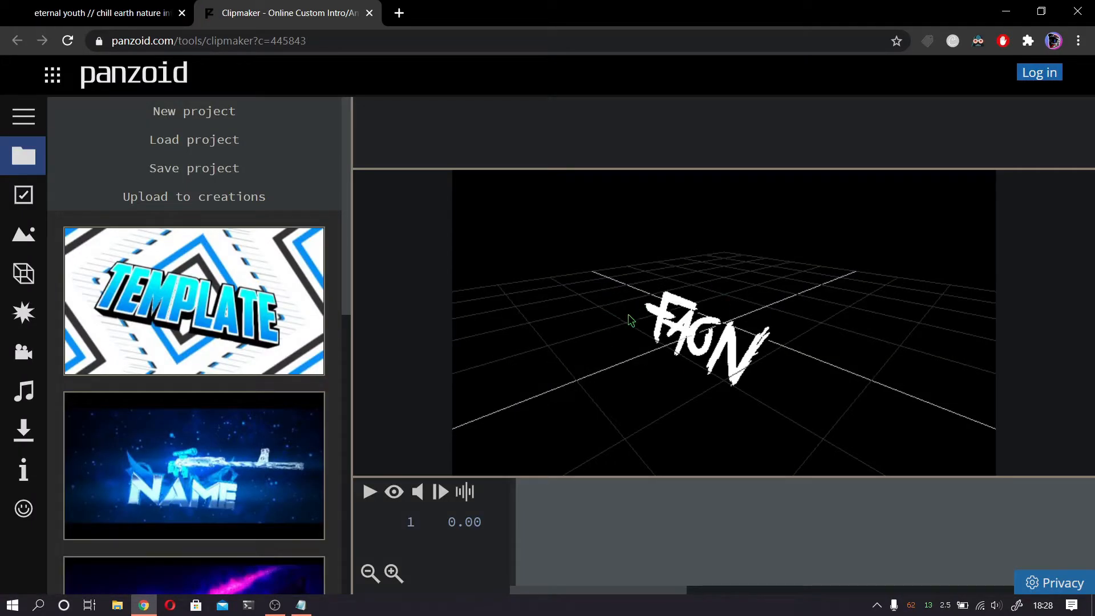
Step: Turn on the audio waveform and camera view, and preview the intro's playback from frame 80 before pausing it
click(472, 494)
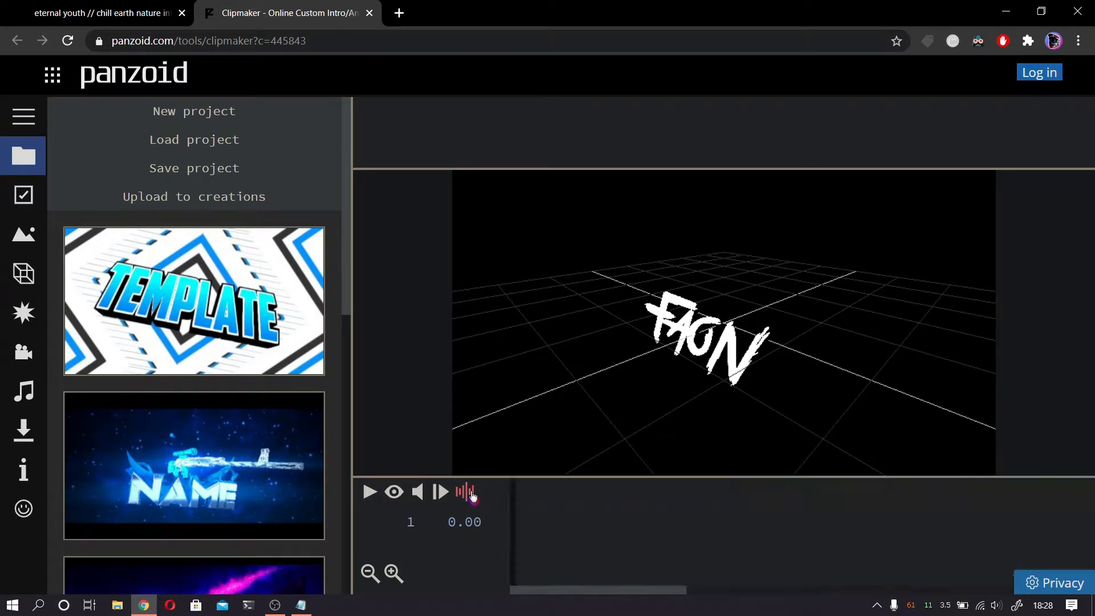
click(398, 494)
click(634, 508)
click(980, 491)
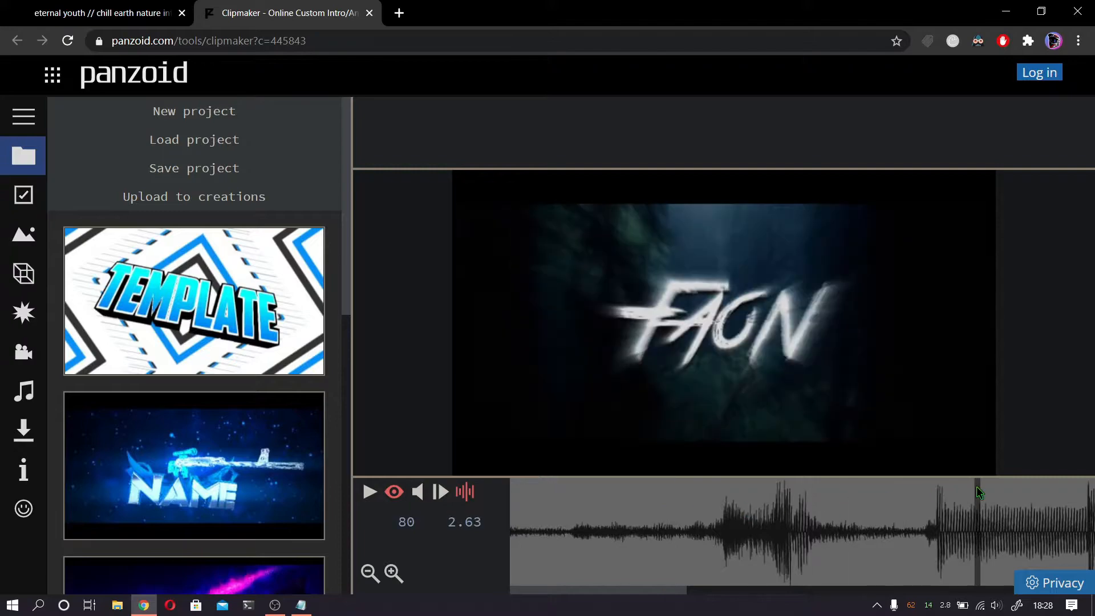
click(372, 494)
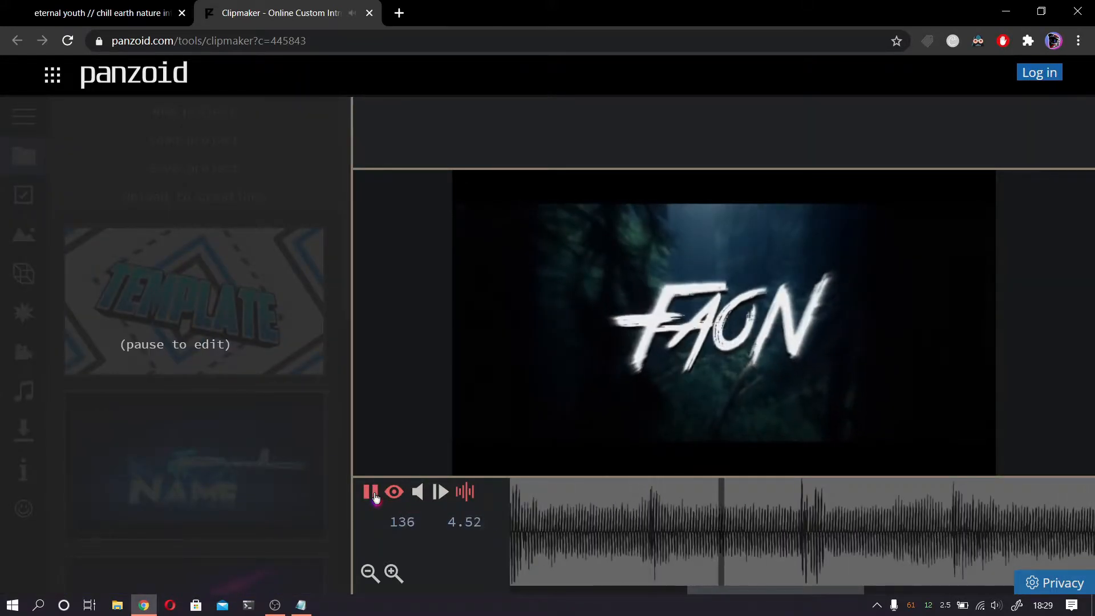
click(371, 493)
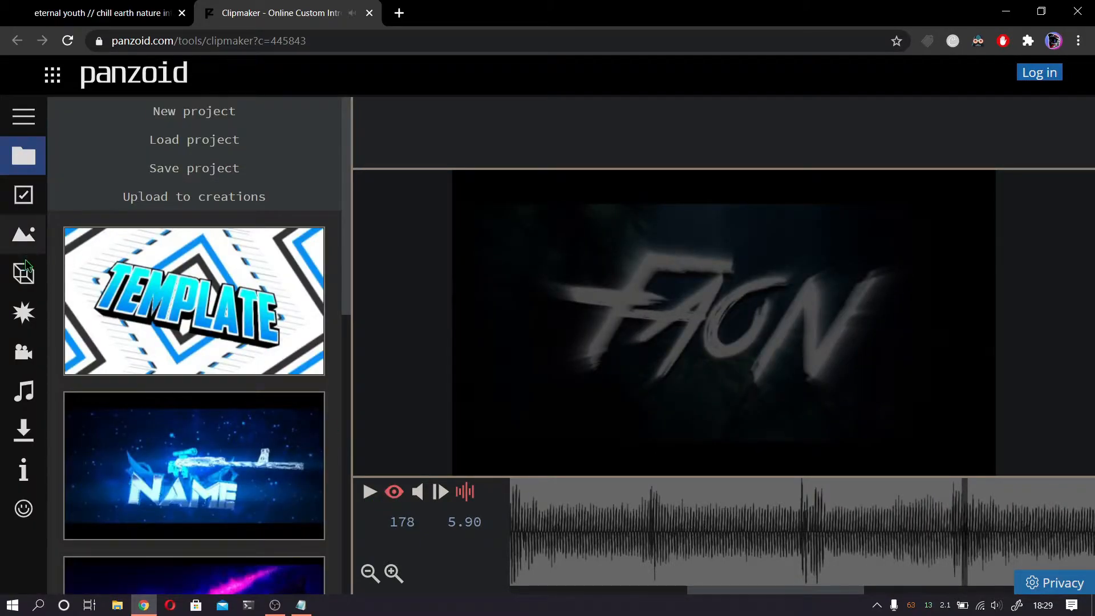
Step: Set the project's video resolution to 3840x2160 (4k) in the basic settings
click(29, 197)
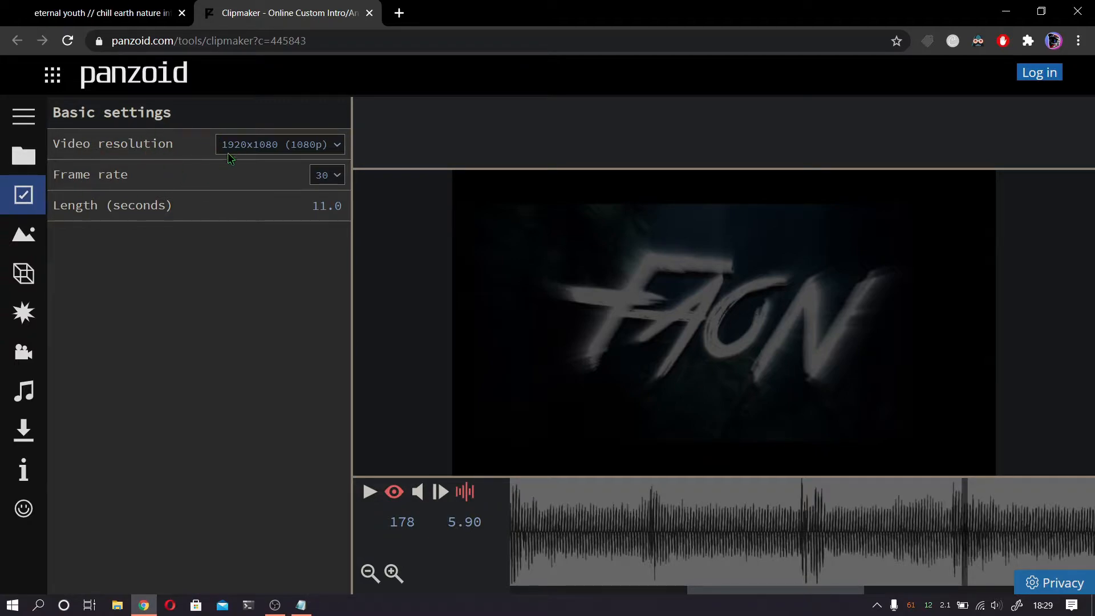
click(273, 148)
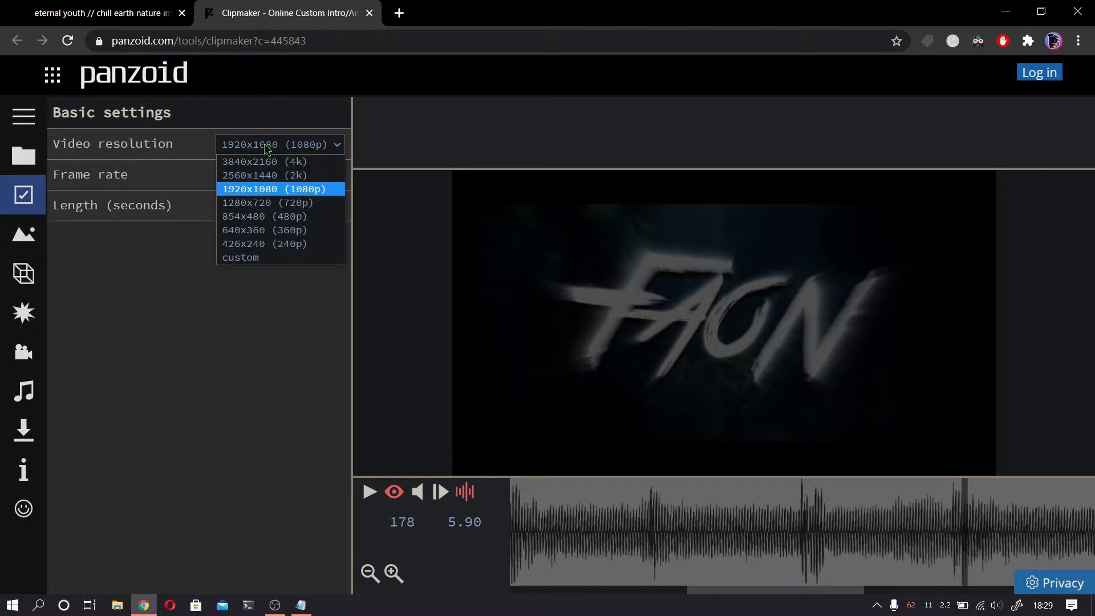
click(271, 161)
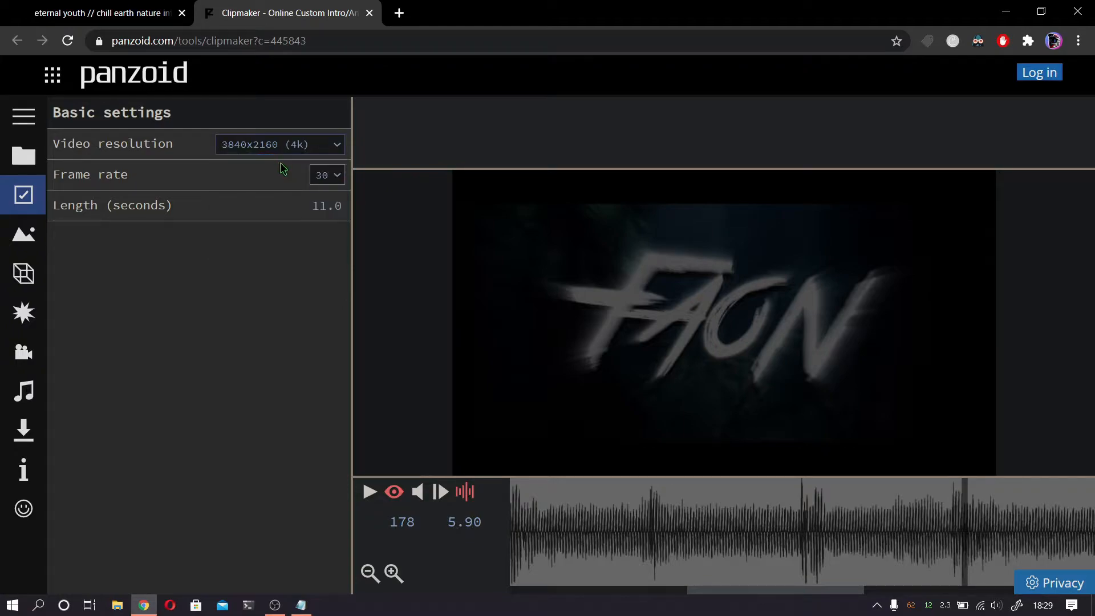
click(334, 178)
click(332, 206)
click(37, 230)
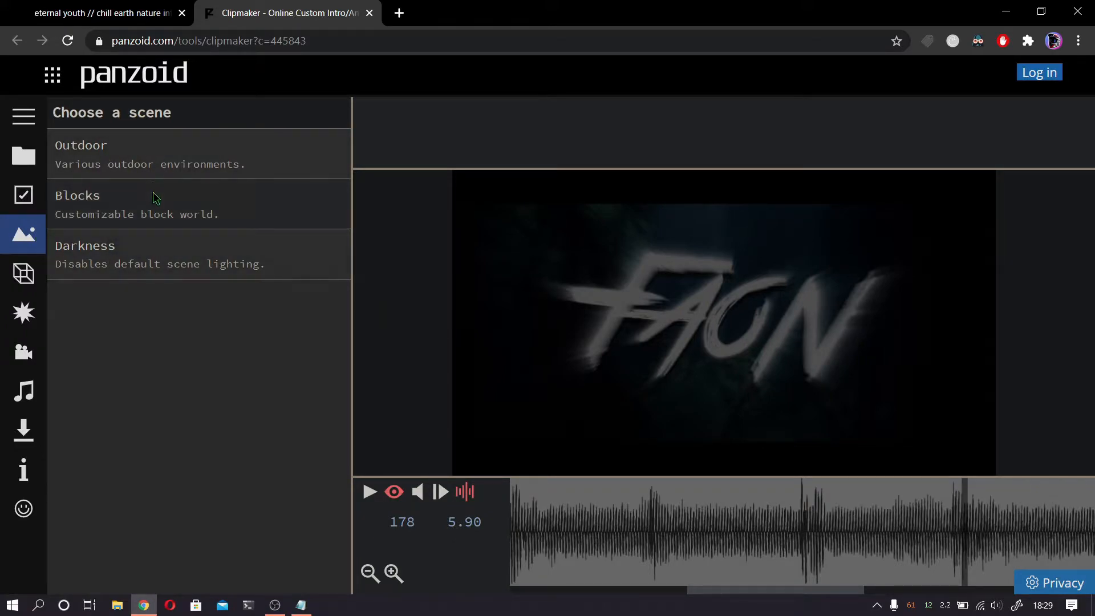
click(23, 277)
click(25, 250)
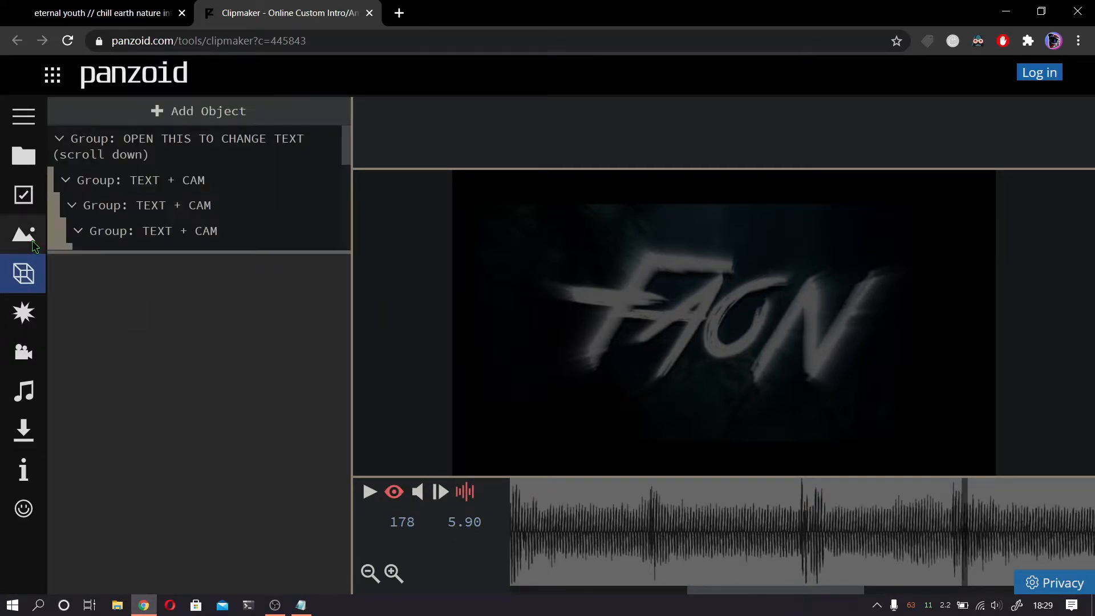
Step: Move the playhead to frame 135 and change the first FaoN text in the TEXT group to "WNT"
click(30, 277)
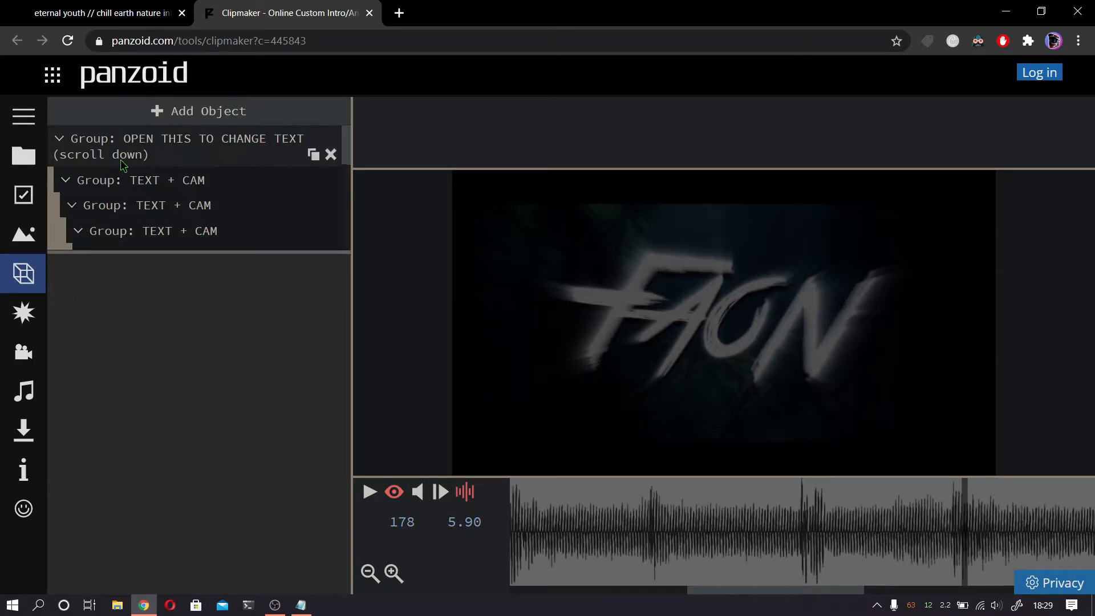
scroll(188, 200, down, 3)
scroll(189, 200, up, 5)
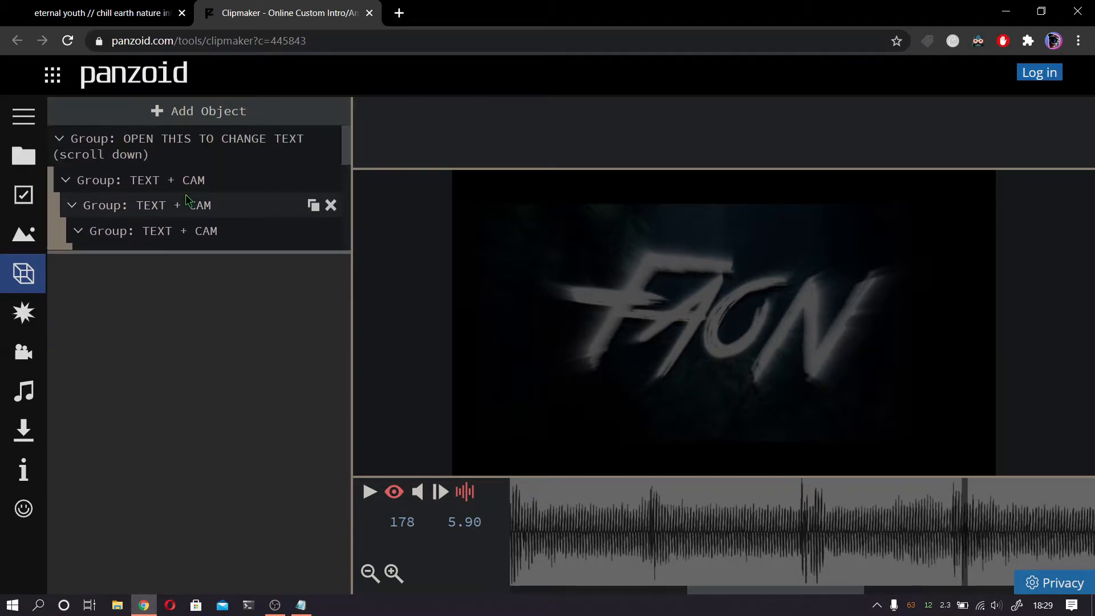
scroll(187, 201, down, 5)
scroll(188, 200, up, 5)
scroll(188, 200, down, 5)
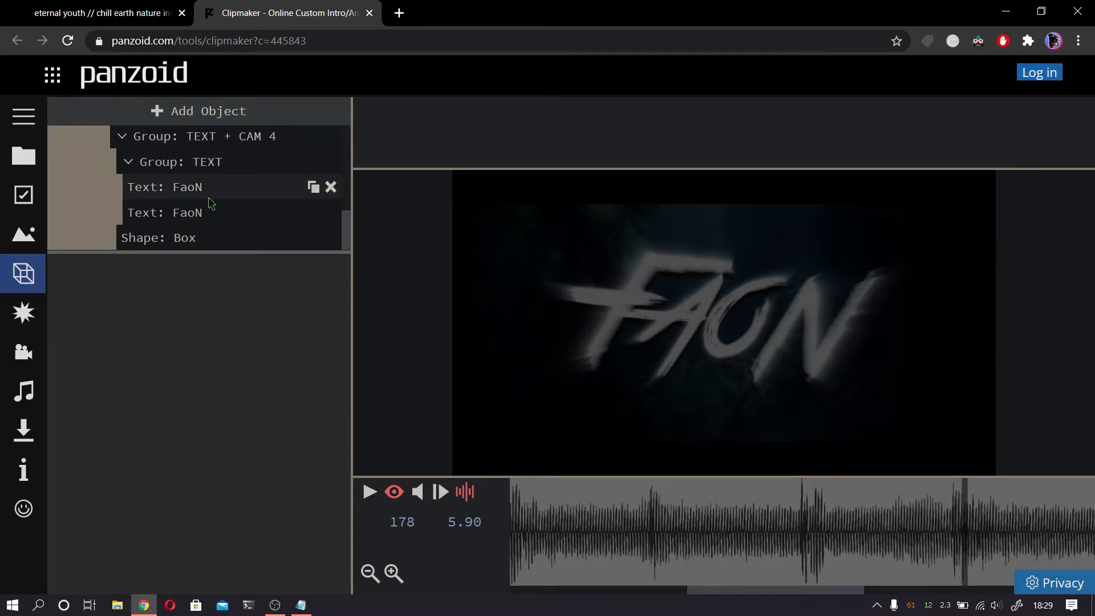
click(203, 198)
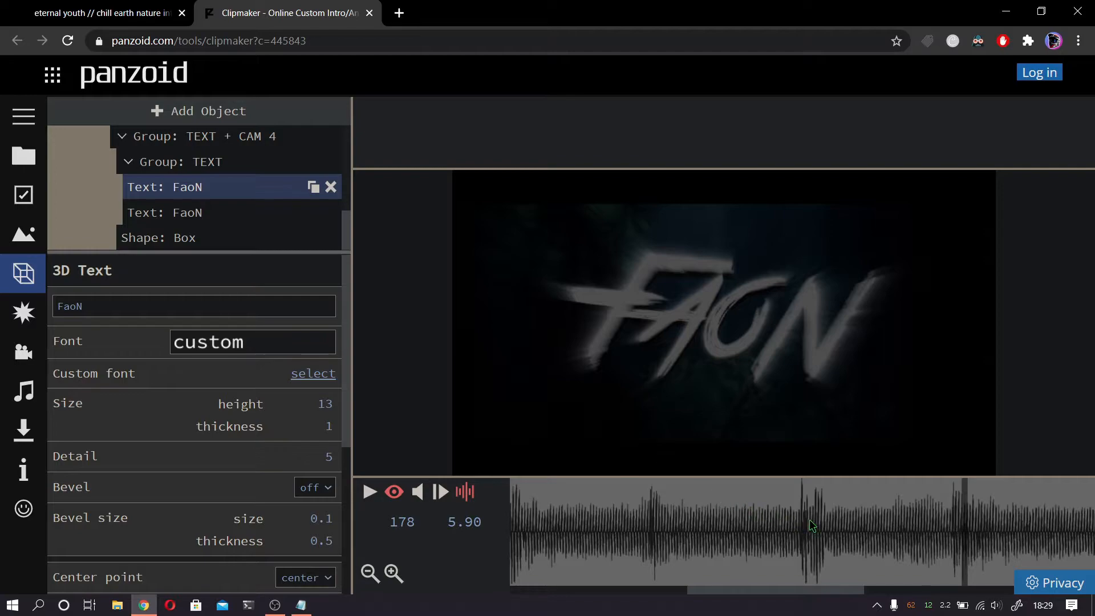
drag(811, 522, 712, 516)
double_click(76, 304)
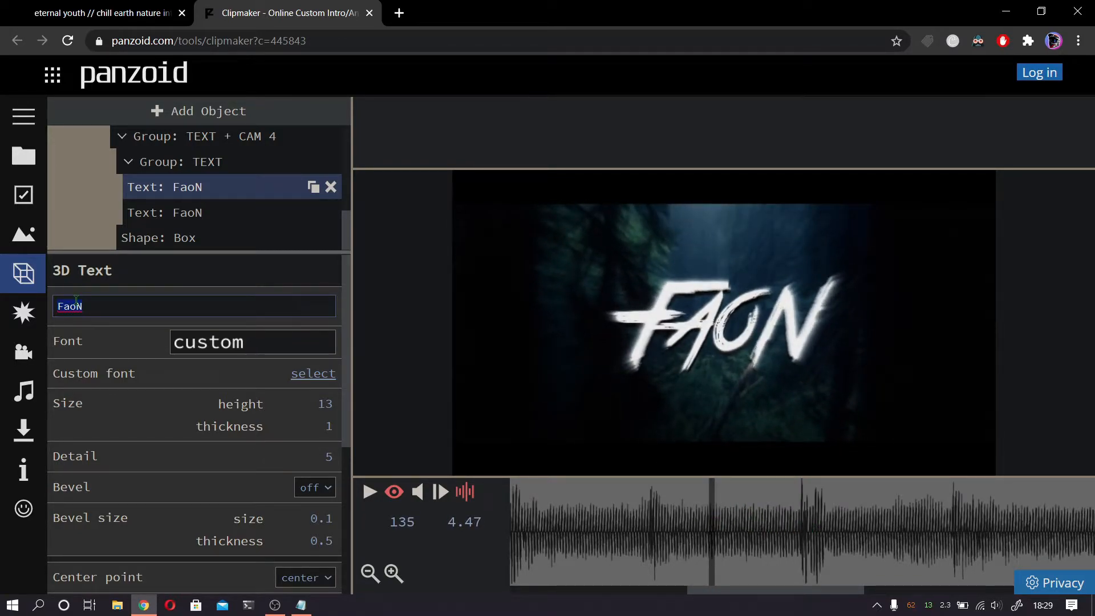
text(WNT)
key(Return)
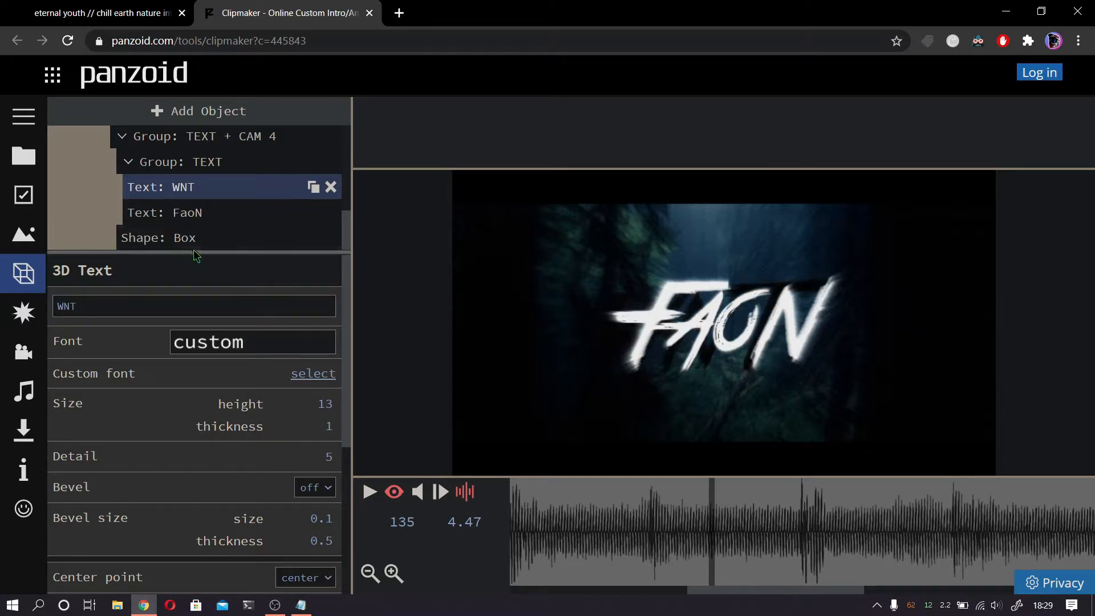
Step: Change the remaining FaoN text in the TEXT group to "WNT" and move the playhead to frame 169 to preview it
click(188, 212)
double_click(59, 304)
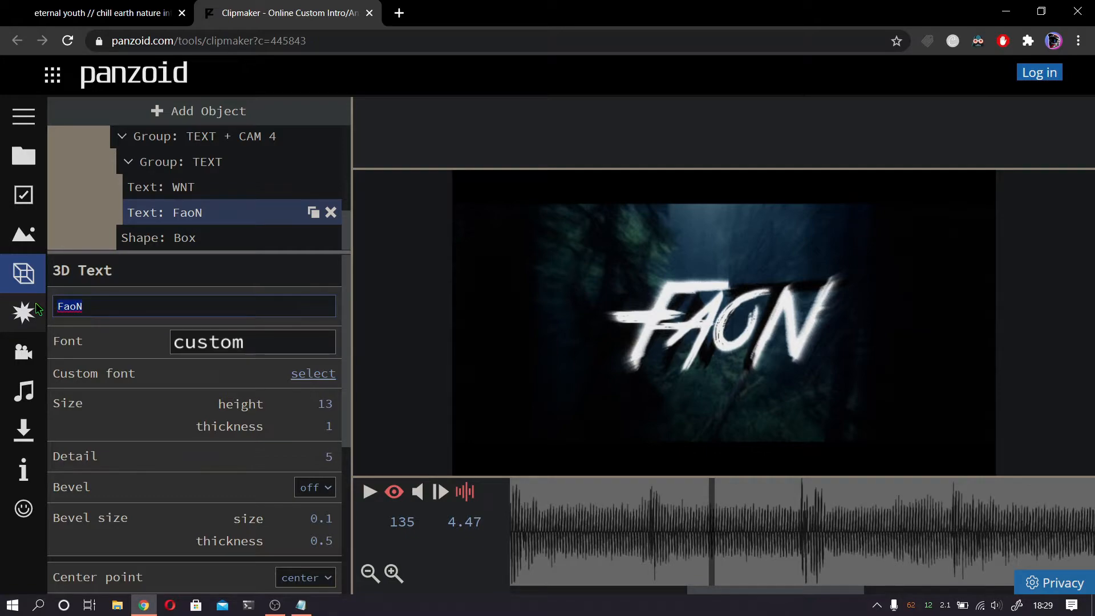
text(WNT)
key(Return)
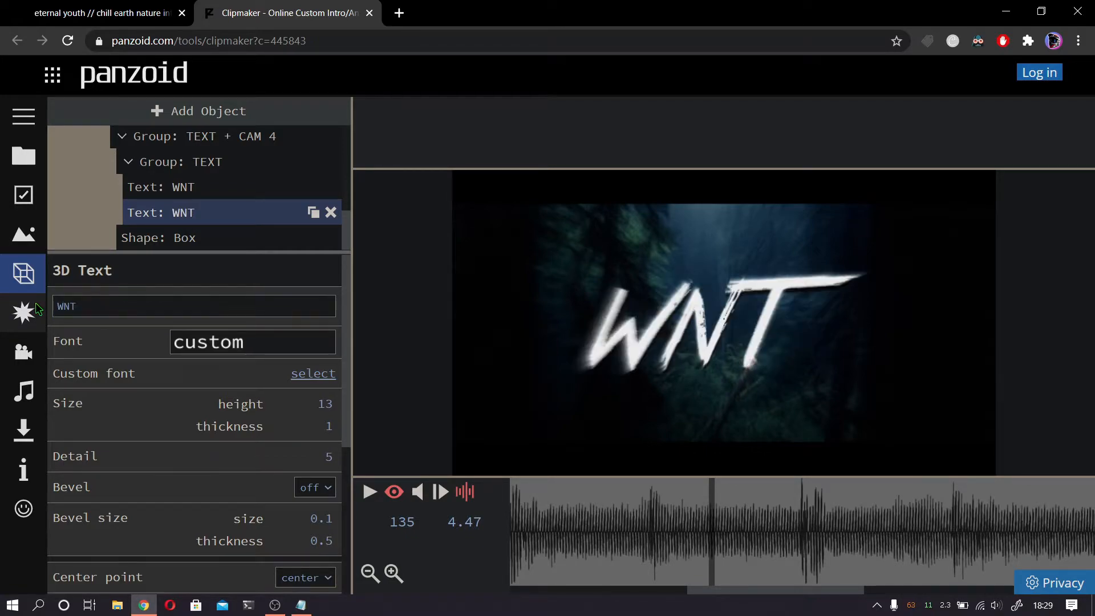
drag(704, 519, 913, 513)
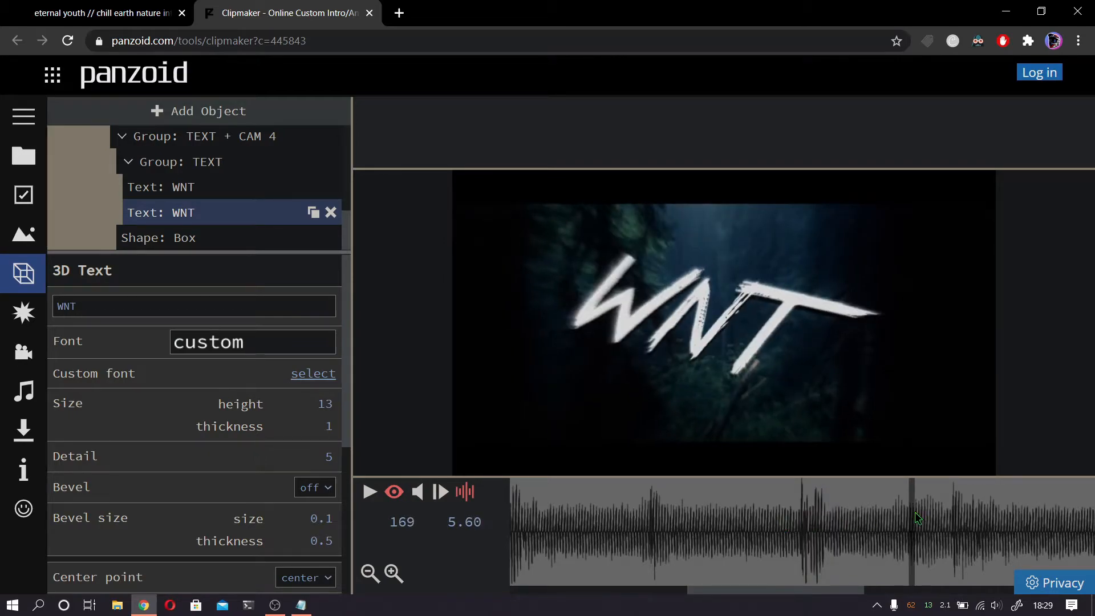
Step: Try an opacity keyframe of 0 on the Box shape at frame 169, and remove that keyframe again
click(218, 244)
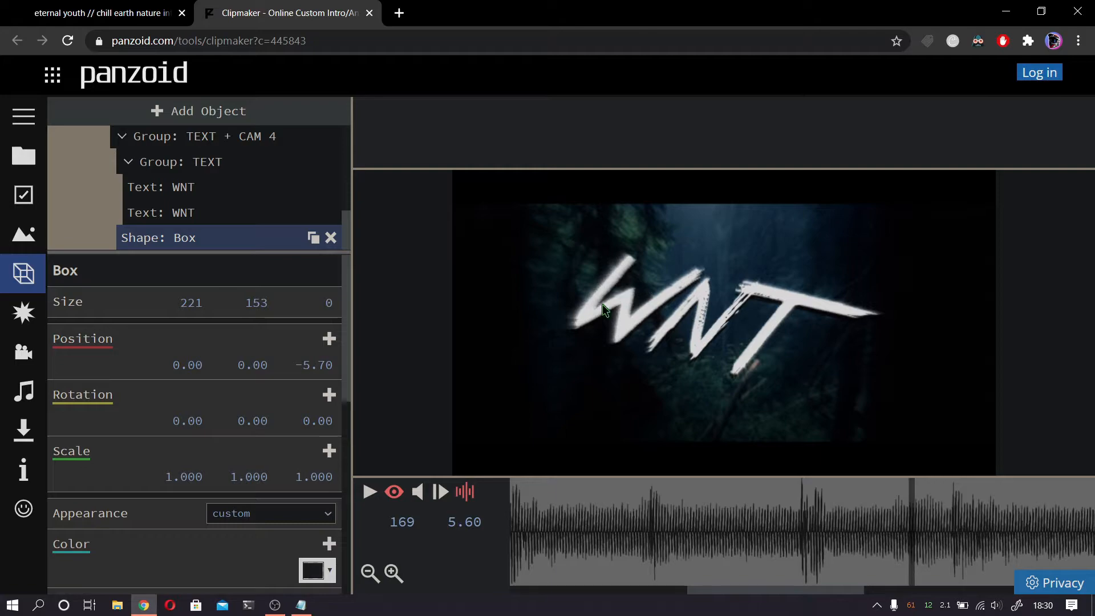
scroll(230, 391, down, 4)
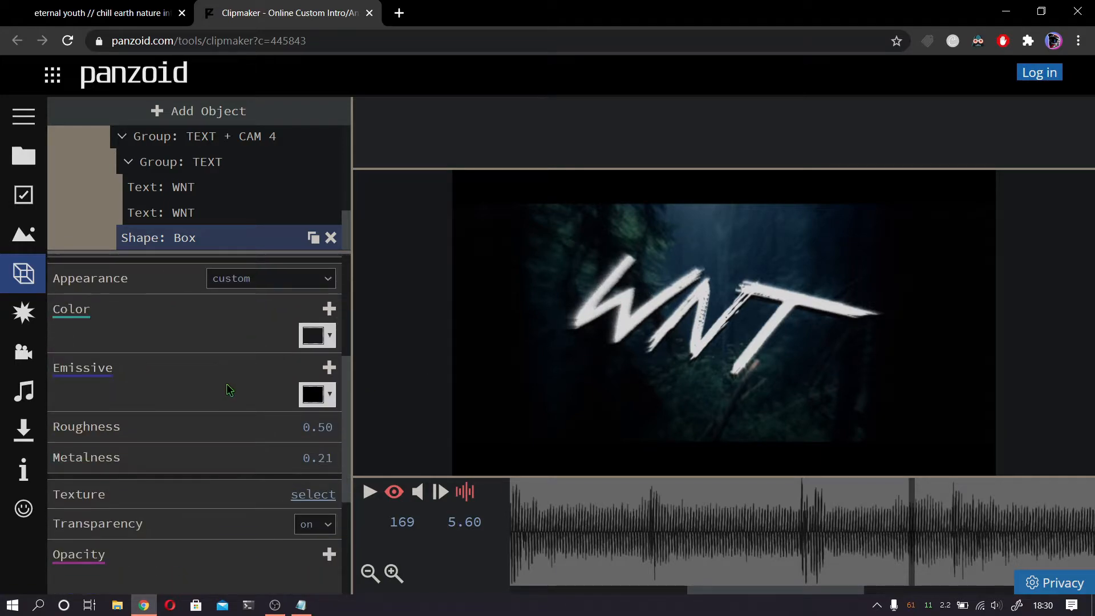
scroll(227, 390, down, 3)
click(329, 398)
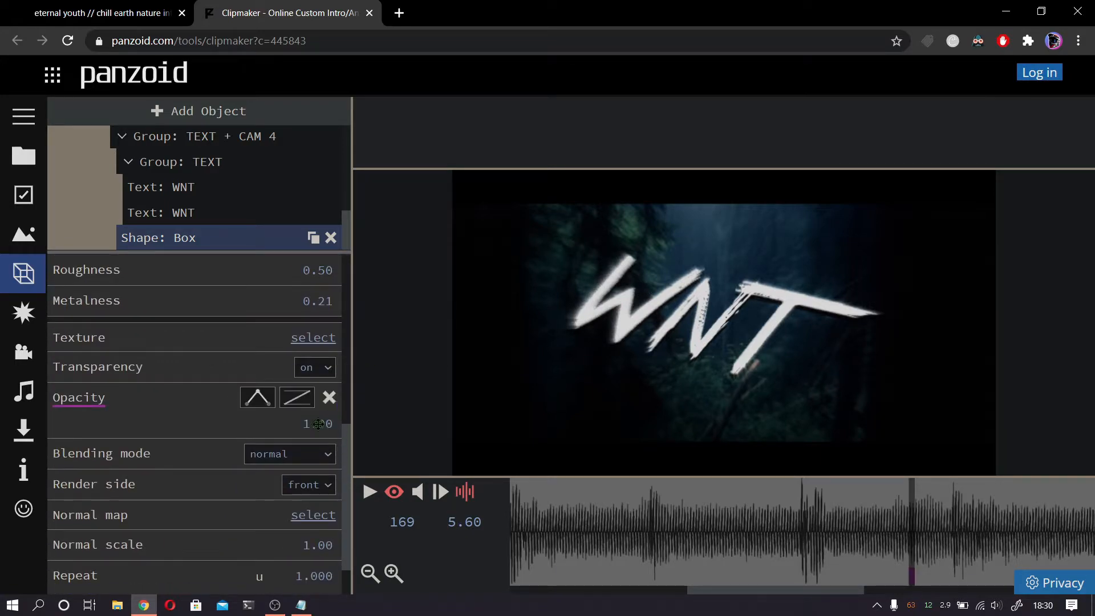
click(316, 423)
text(0)
key(Return)
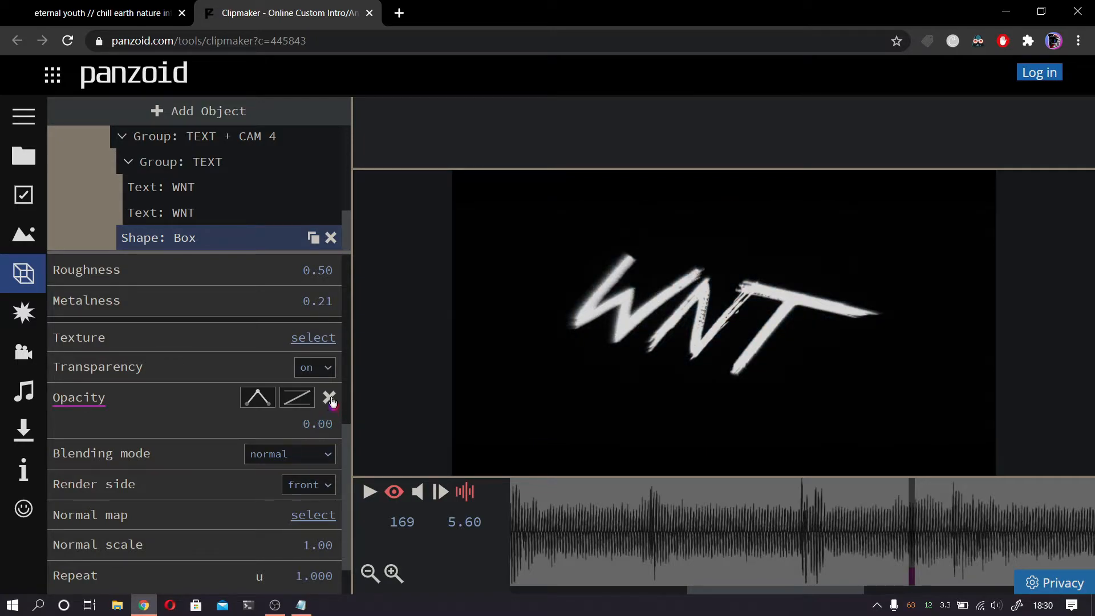
click(330, 399)
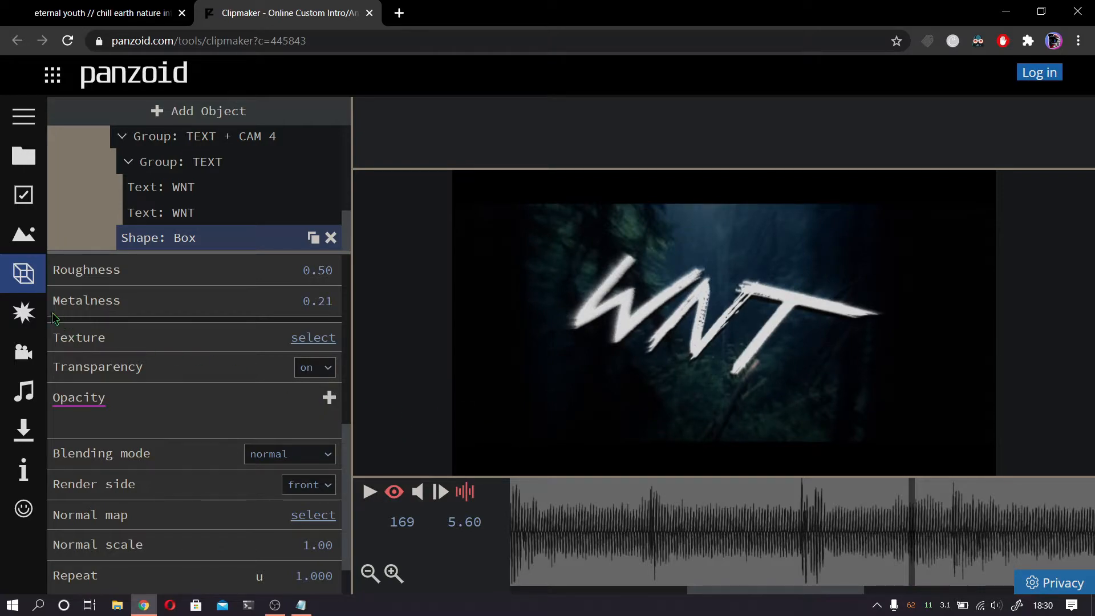
Step: Examine the Radial Blur and Shutter effects' settings and their keyframes around frame 123
click(35, 319)
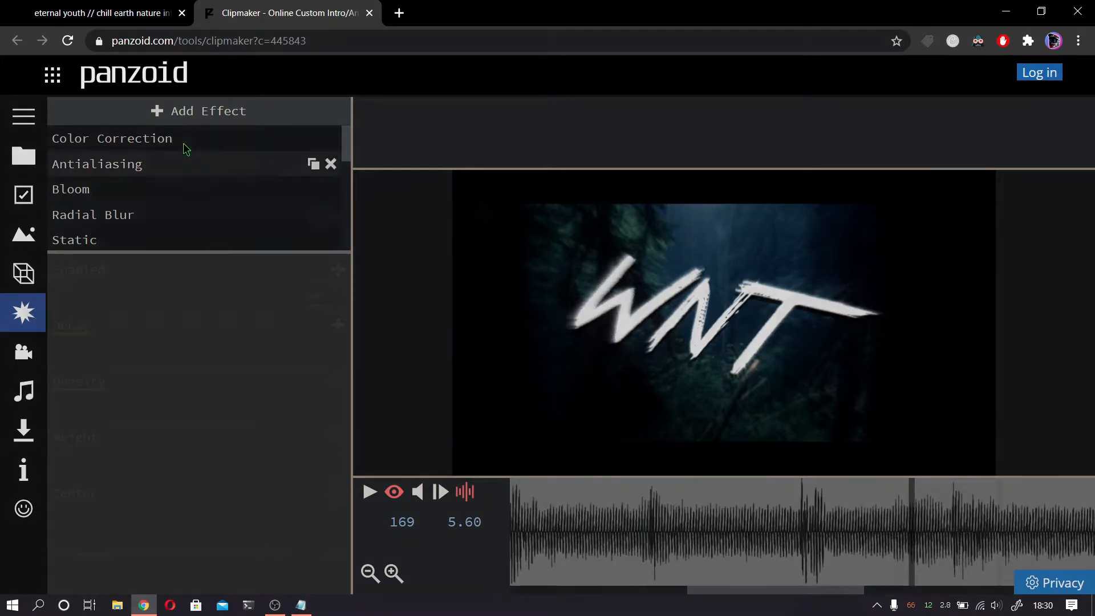
click(114, 215)
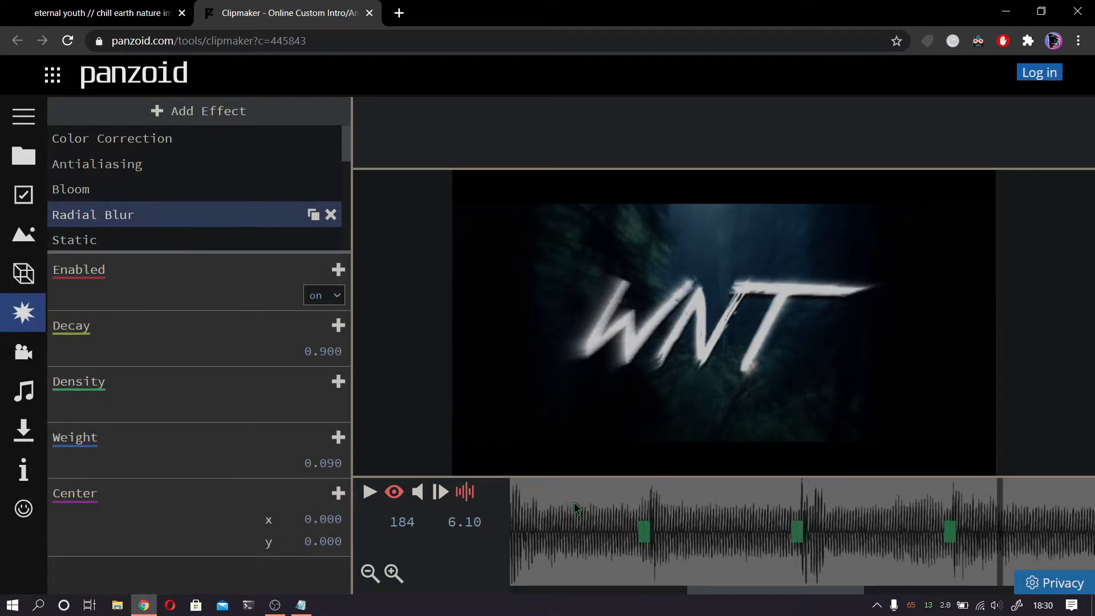
drag(600, 512, 639, 522)
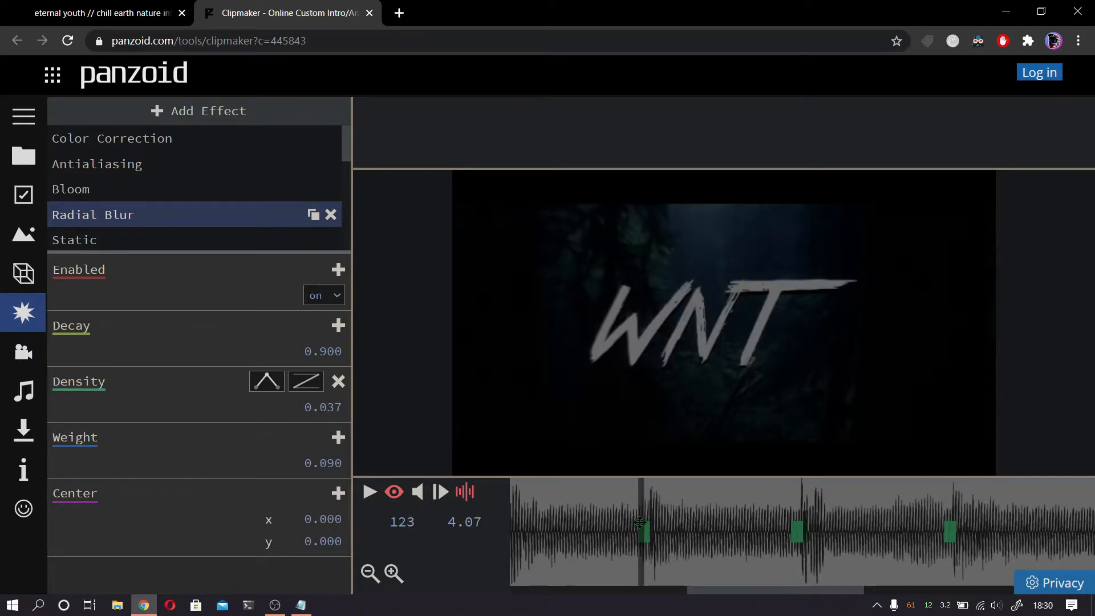
scroll(157, 186, down, 5)
click(155, 186)
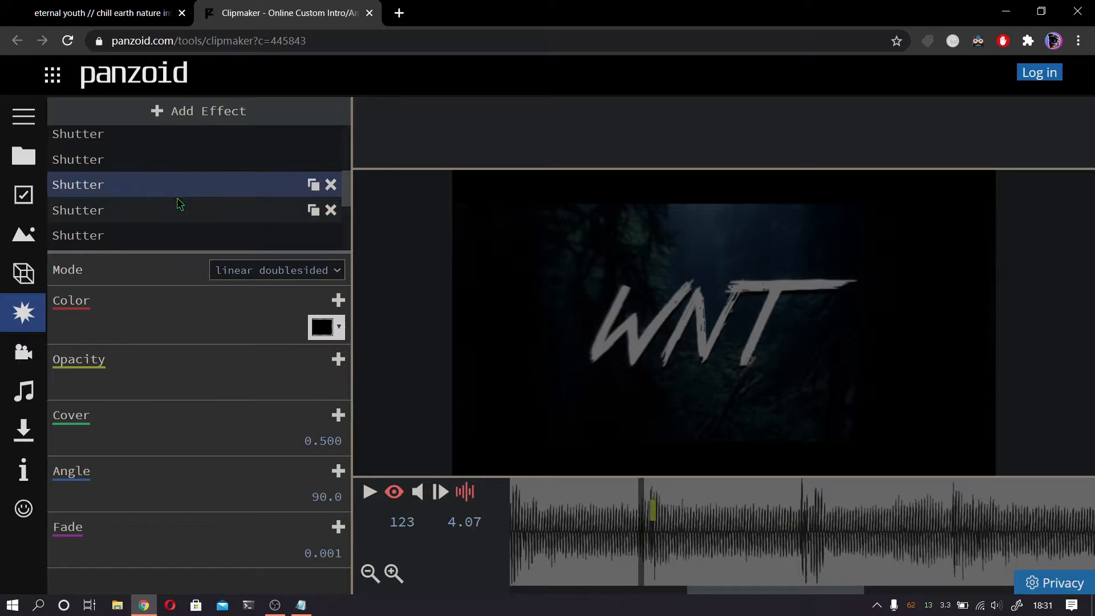
scroll(171, 188, up, 5)
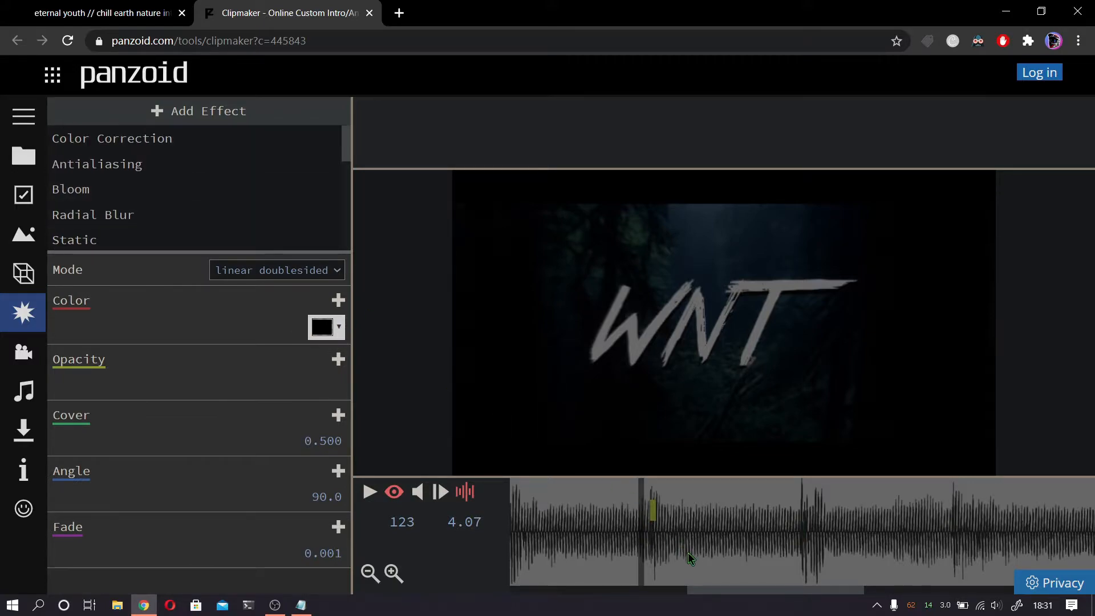
Step: Move the playhead to frame 136 and add an RGB Shift effect to the project
drag(688, 553, 717, 543)
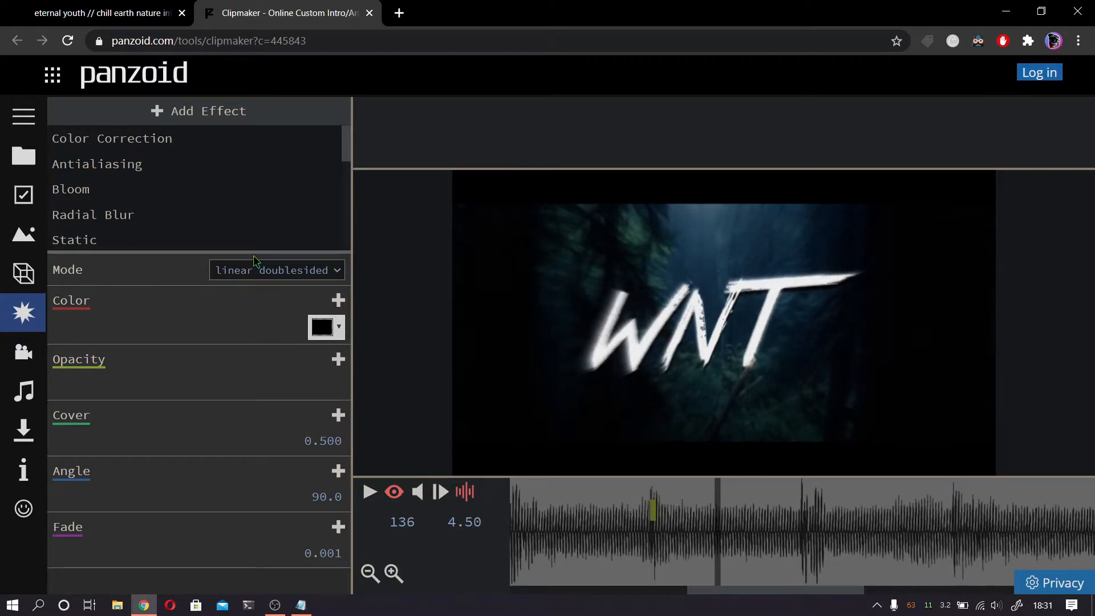
click(242, 112)
scroll(200, 378, down, 2)
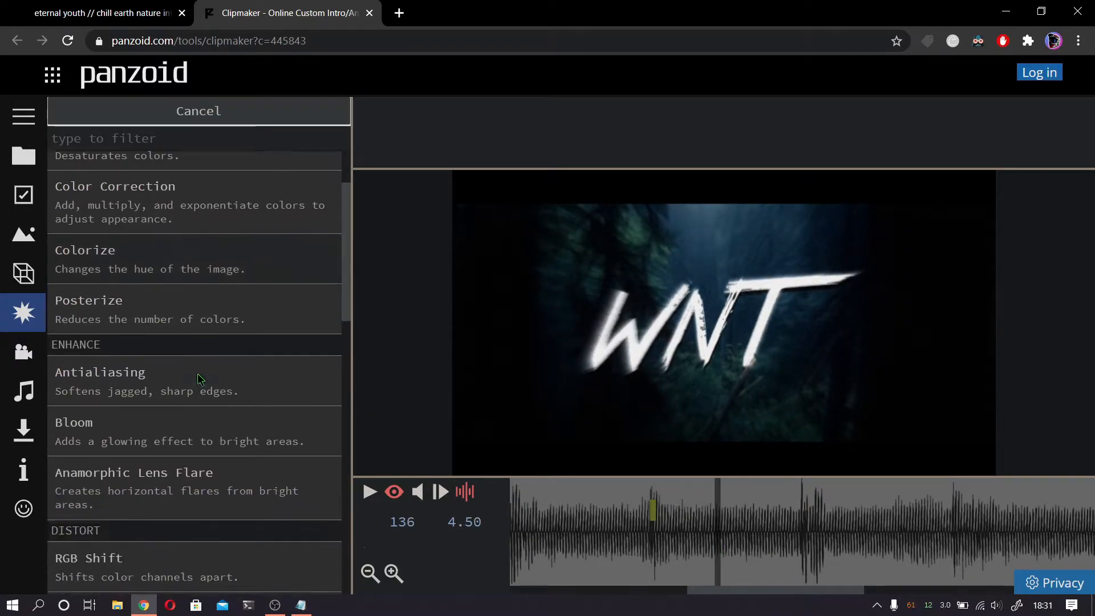
scroll(200, 378, down, 1)
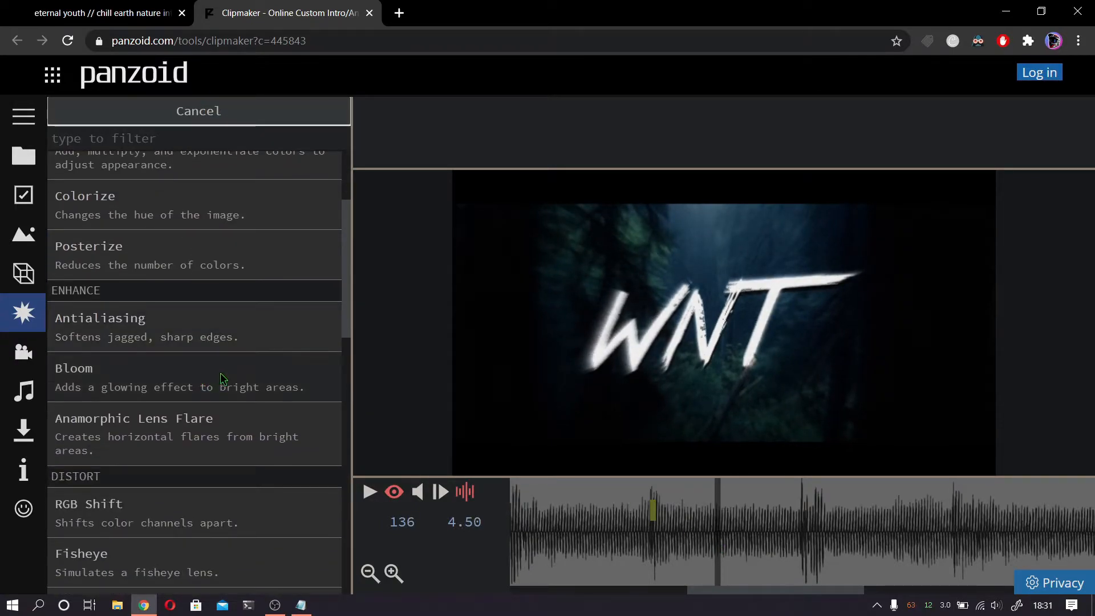
click(180, 510)
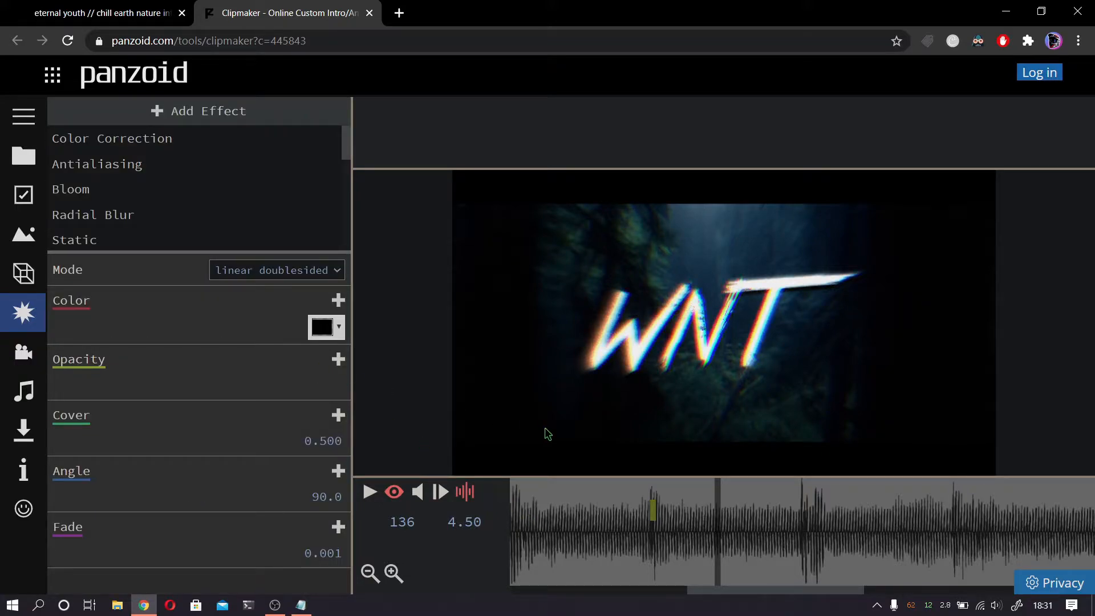
Step: Set the RGB Shift amount to 0 and add an Amount keyframe for it at frame 125
click(654, 529)
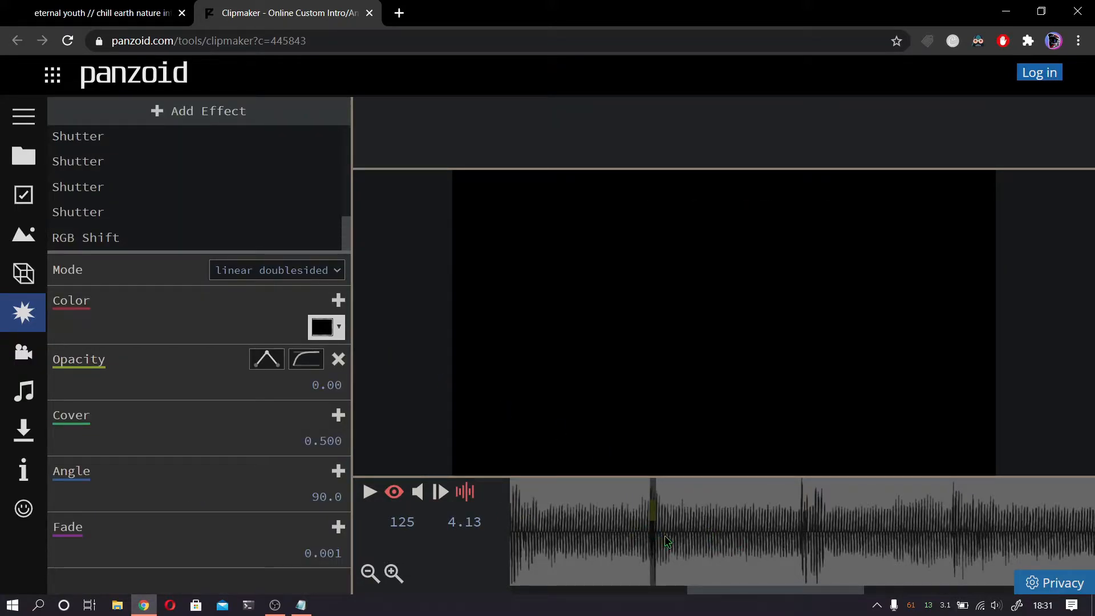
click(108, 237)
click(329, 352)
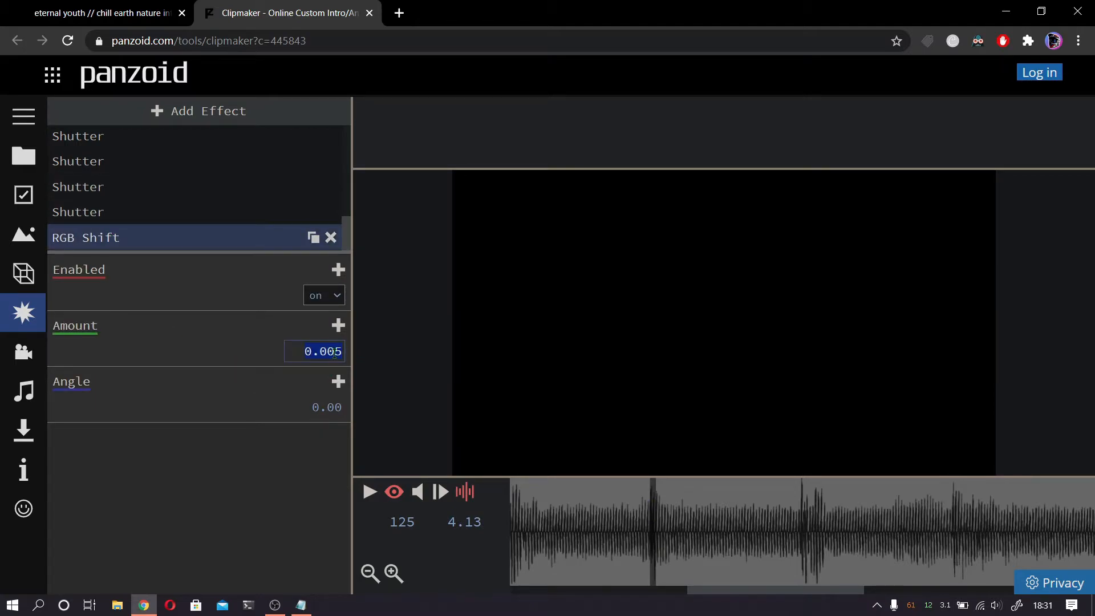
text(0)
key(Return)
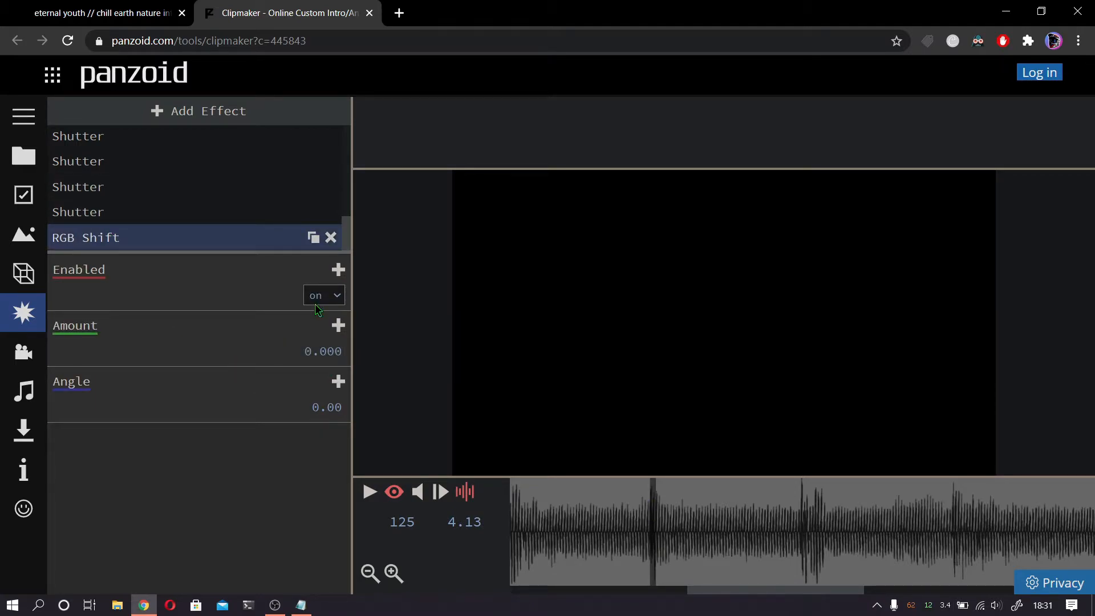
click(339, 327)
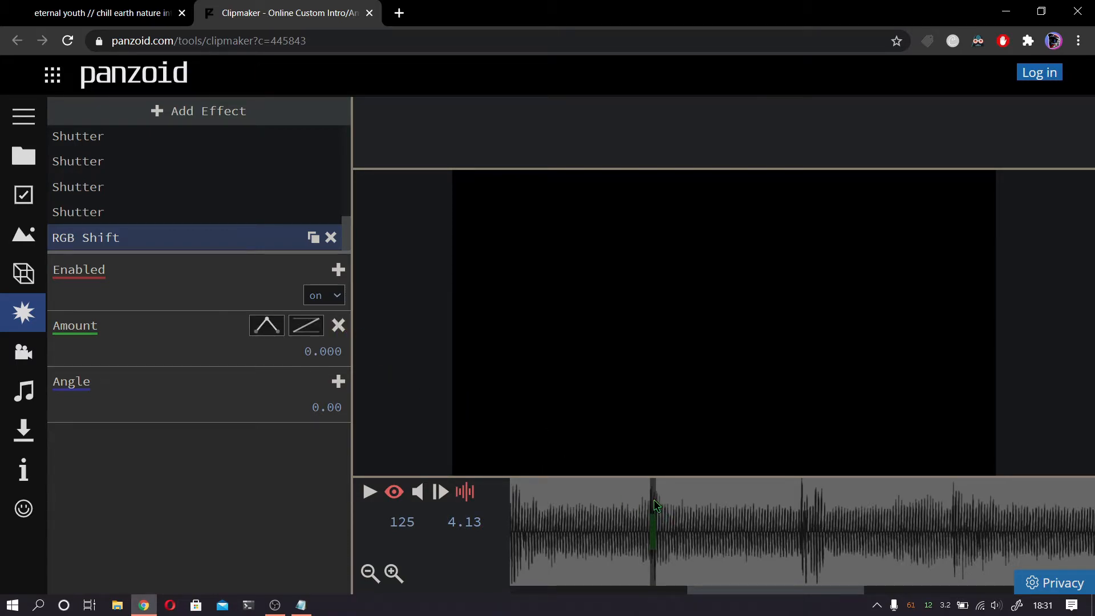
Step: Add an RGB Shift Amount keyframe of 0.006 at frame 150 and preview the playback
click(672, 502)
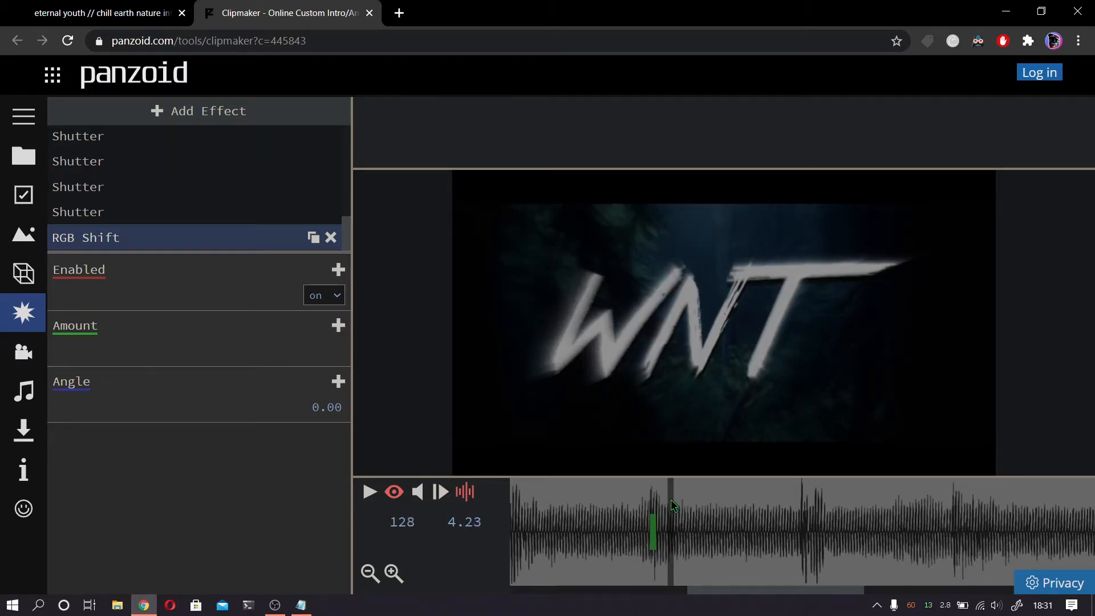
drag(671, 498, 647, 504)
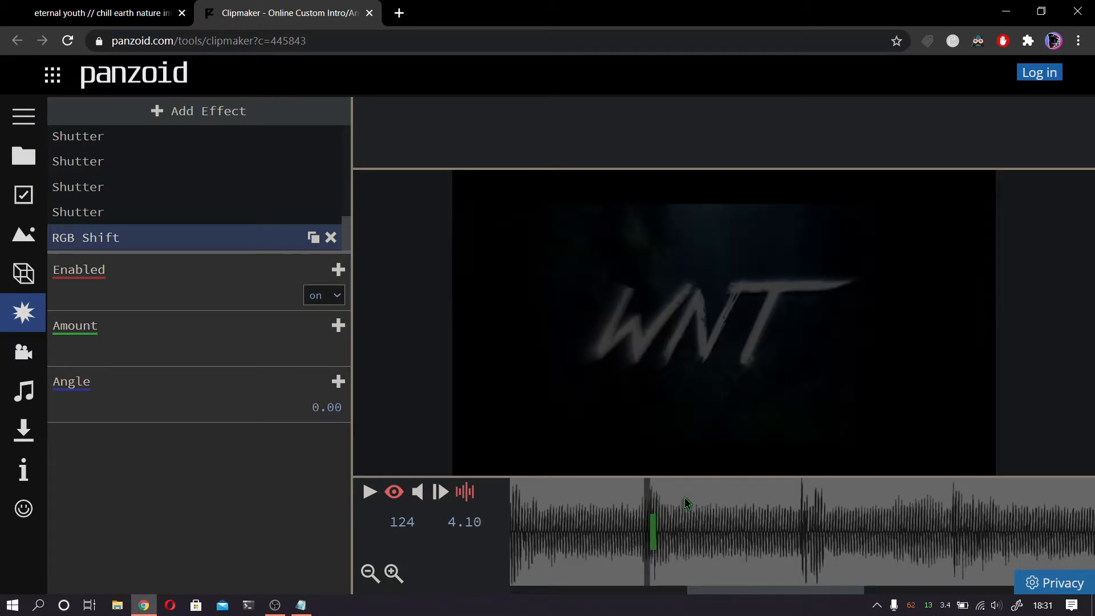
click(812, 507)
drag(822, 510, 804, 514)
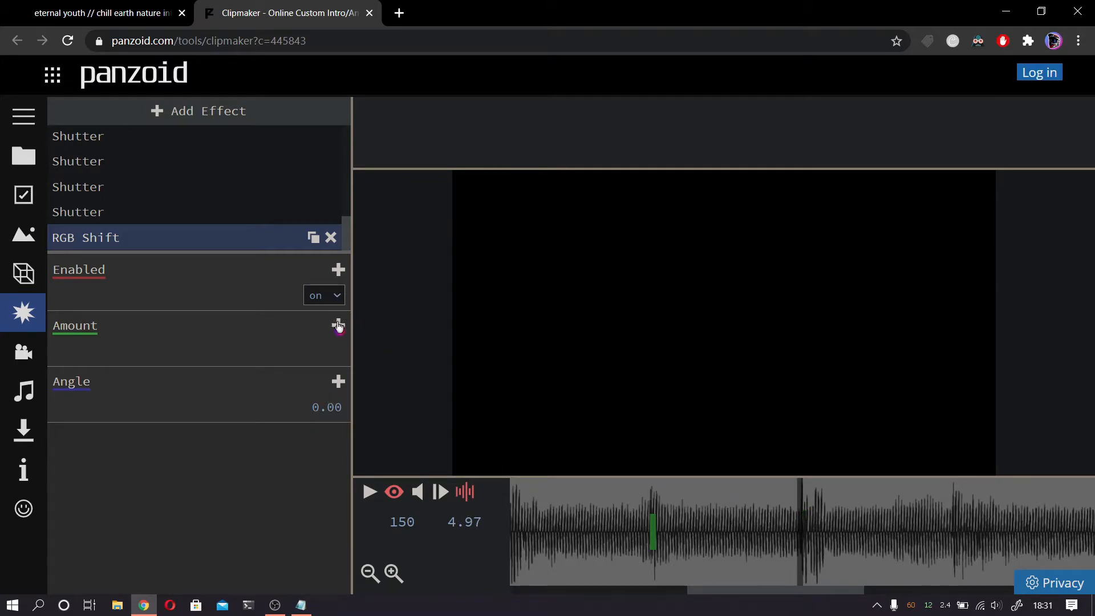
click(338, 325)
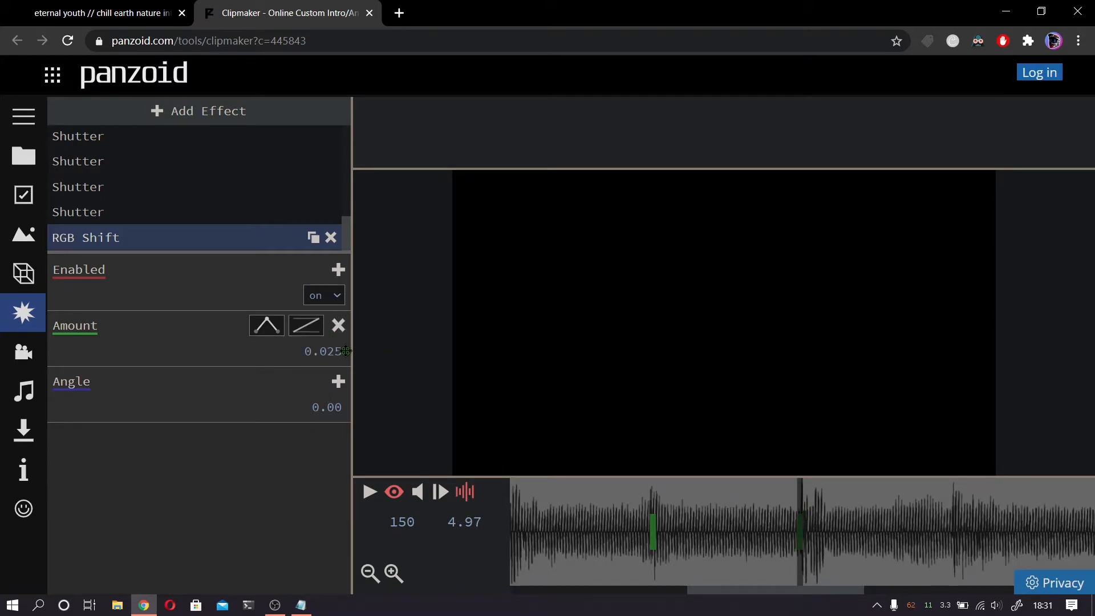
click(325, 350)
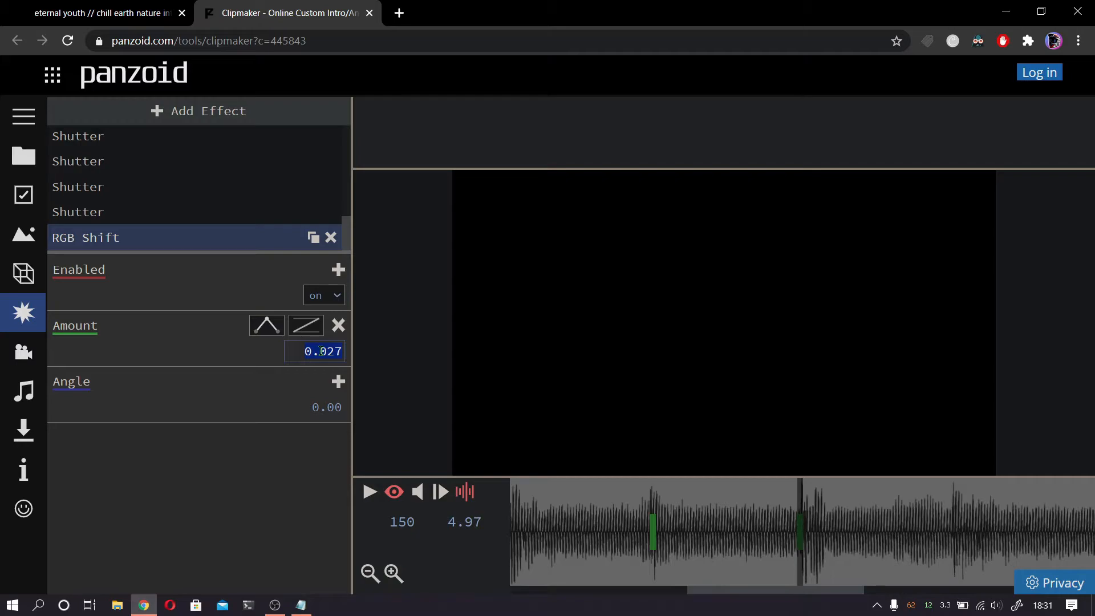
text(0.006)
key(Return)
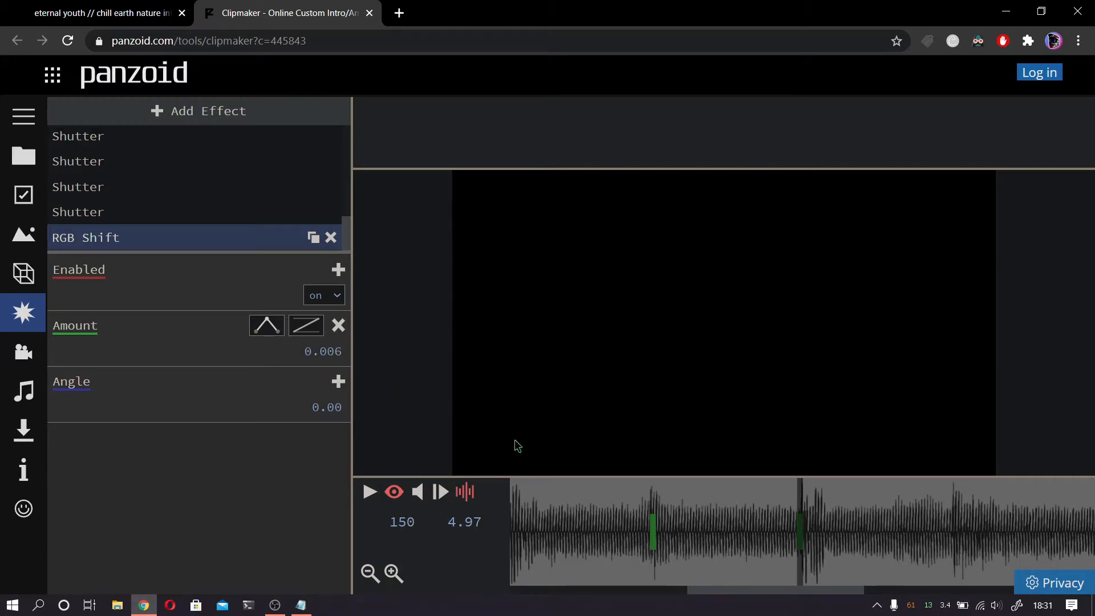
click(639, 508)
click(372, 492)
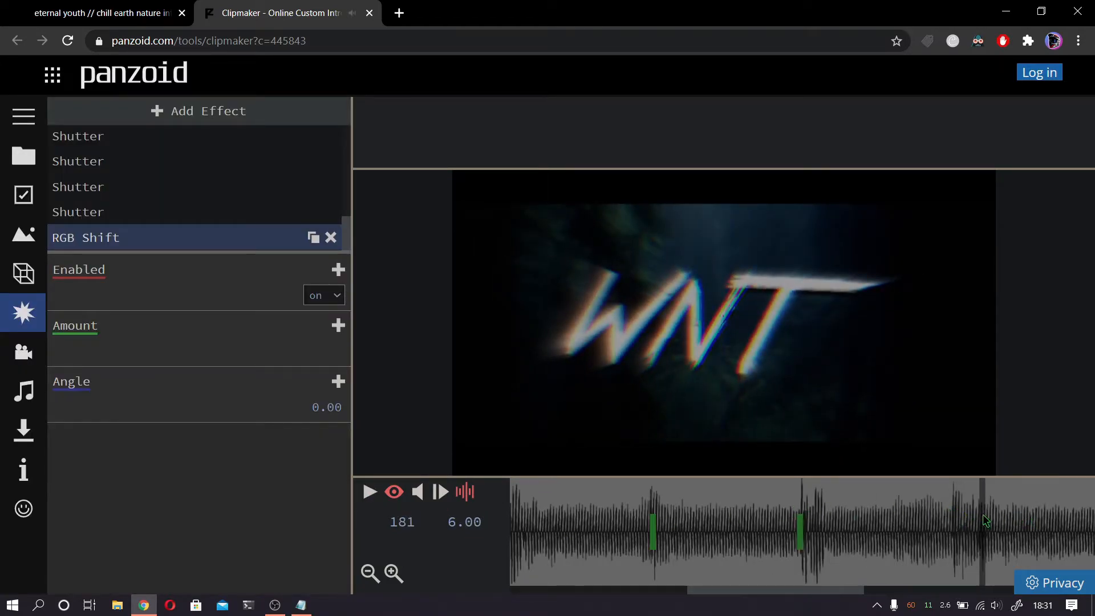
Step: Add an RGB Shift Amount keyframe of 0 at frame 176 and preview the playback from frame 114
click(954, 522)
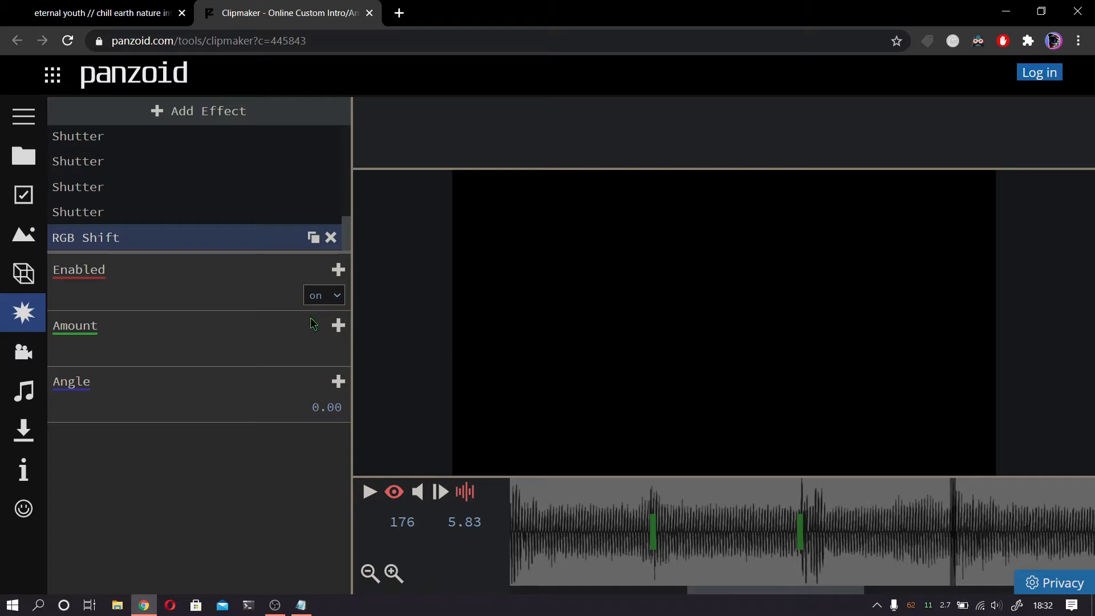
click(339, 328)
click(329, 357)
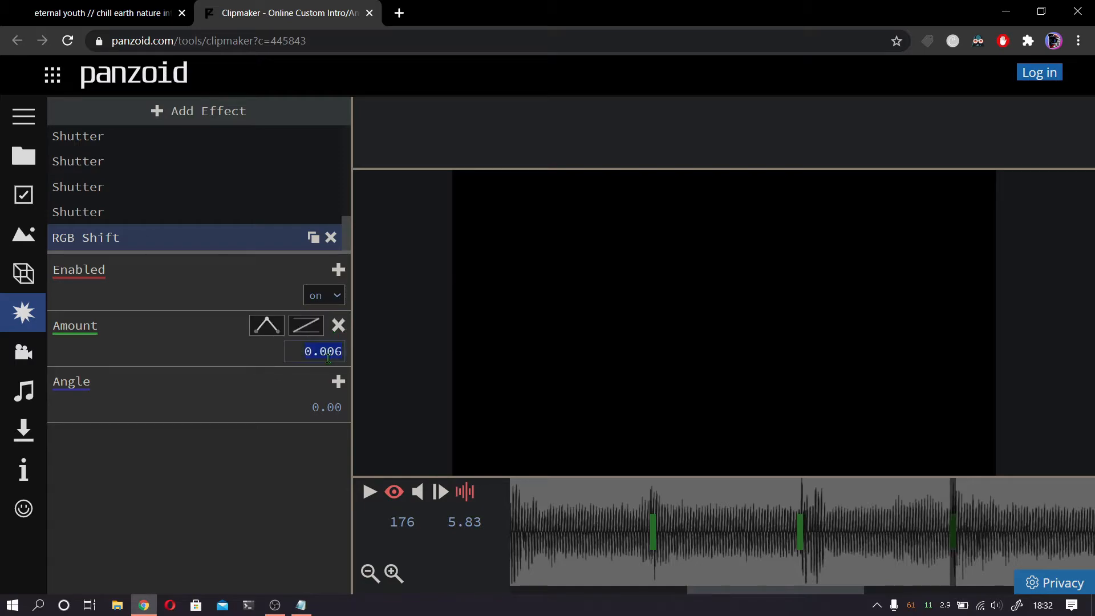
text(0.09)
key(Return)
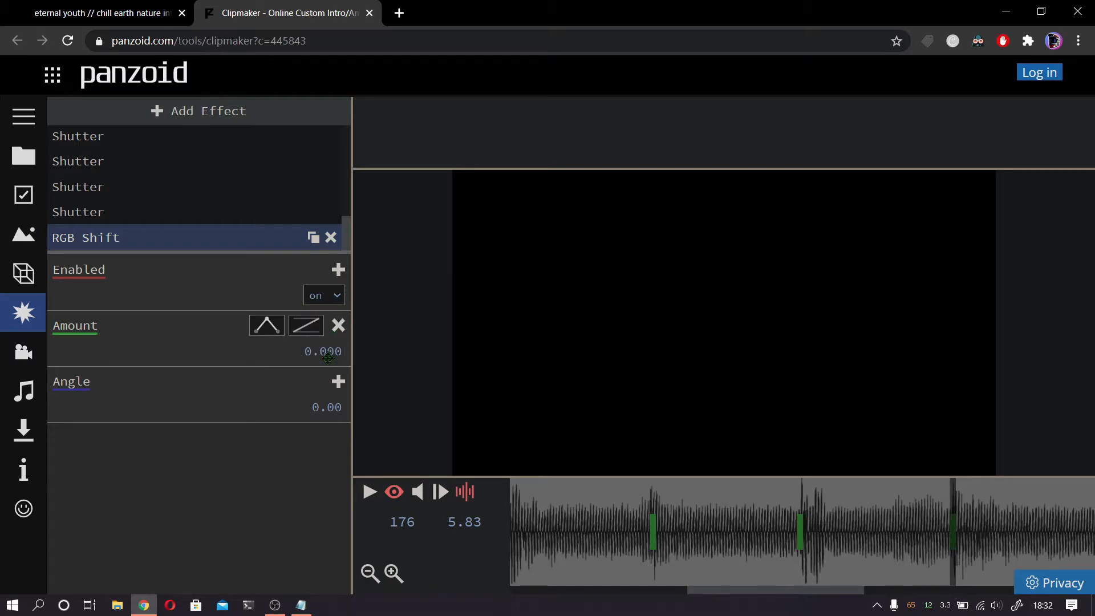
click(589, 526)
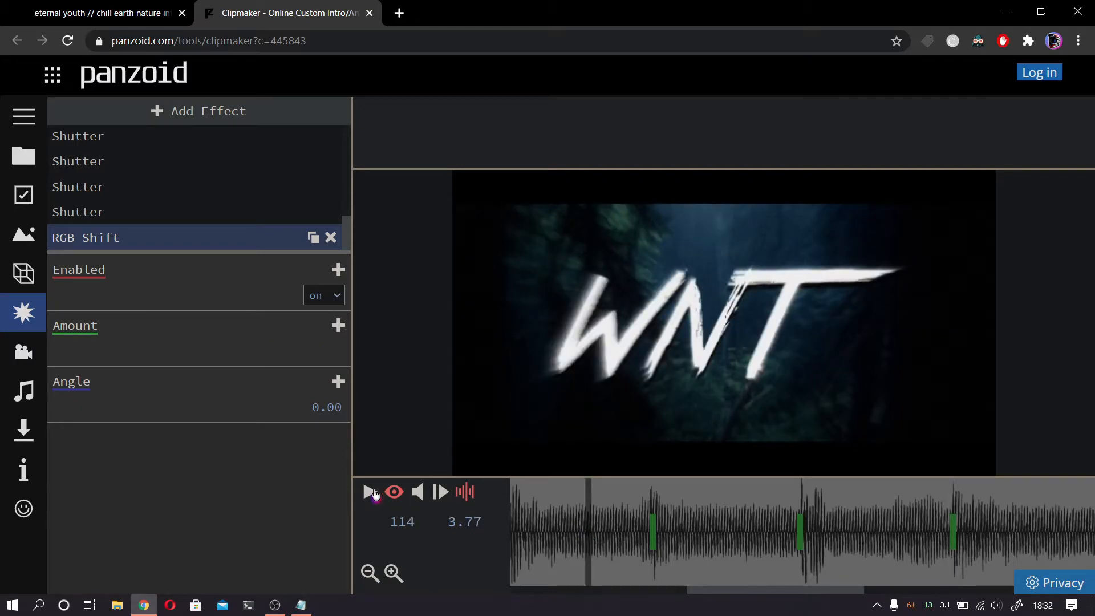
click(370, 492)
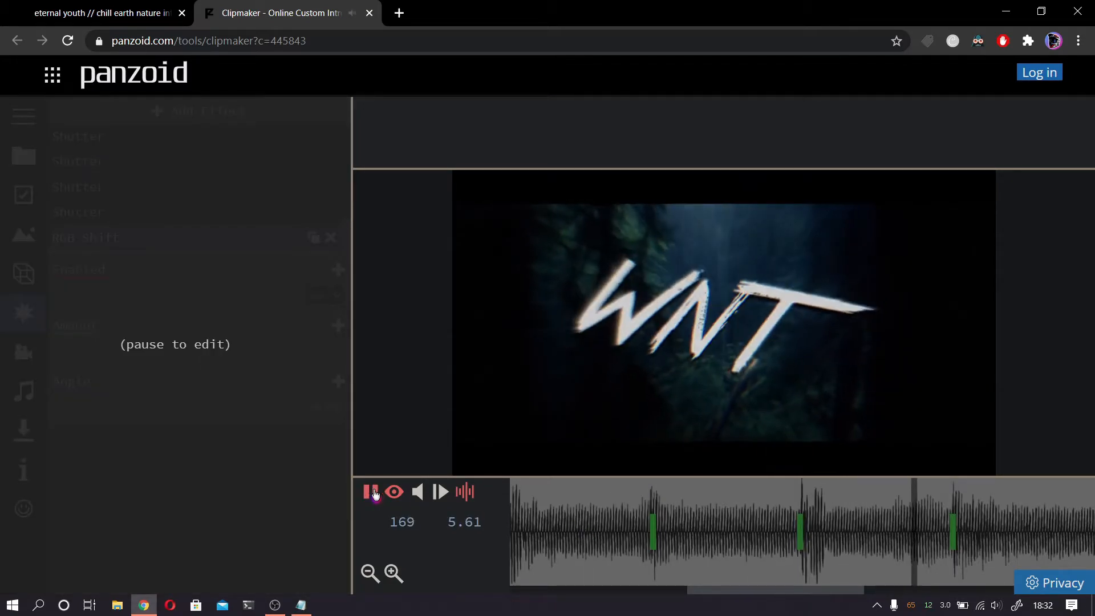
click(372, 493)
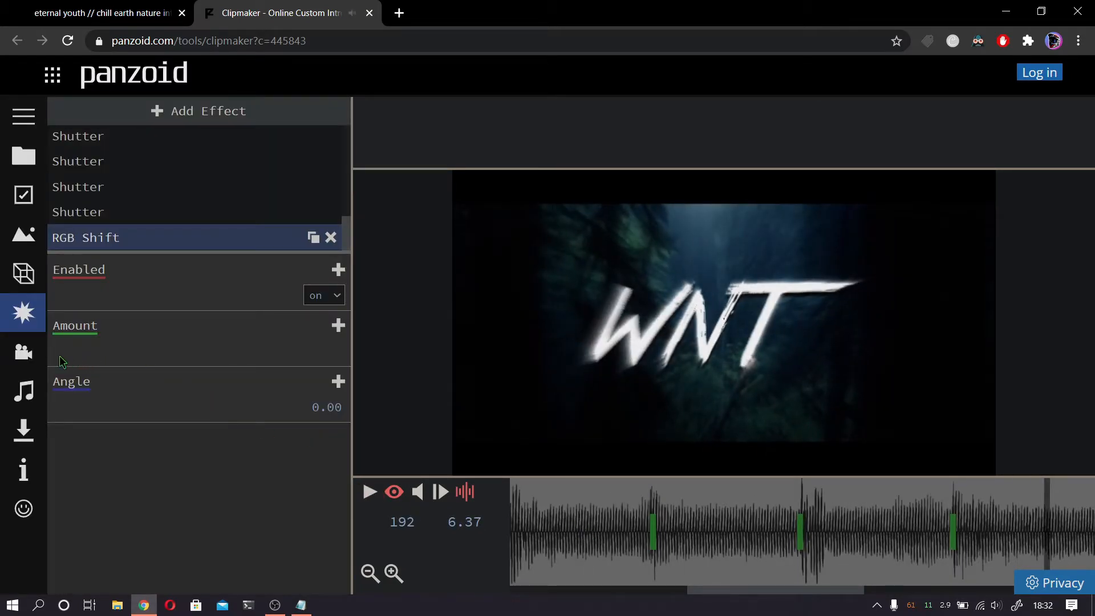
Step: Examine the camera animation's shake keyframes by scrubbing between frames 122 and 135, and open the audio track settings
click(26, 362)
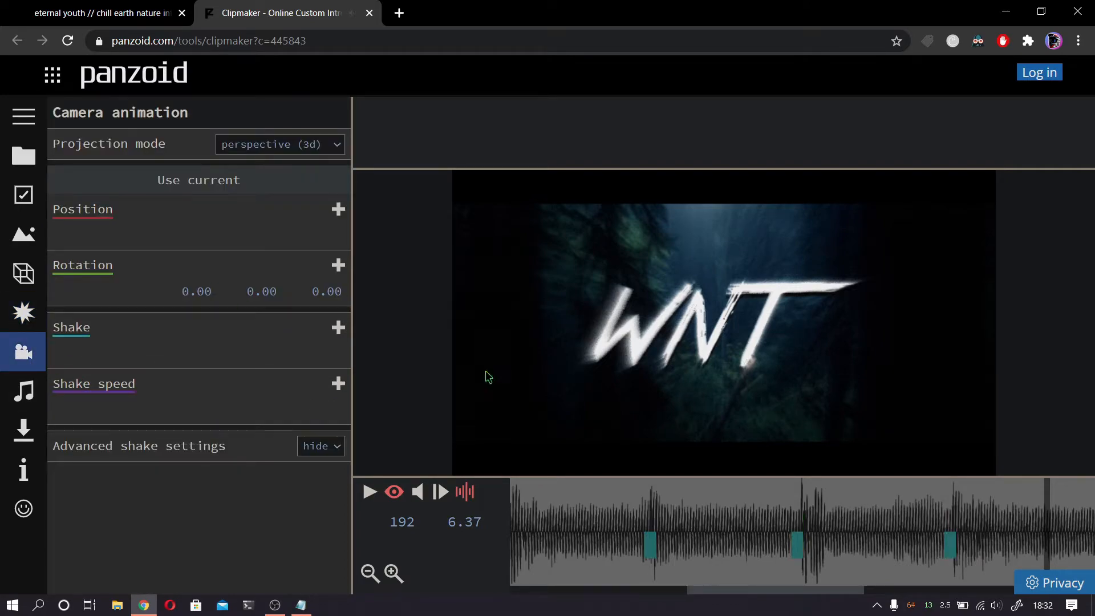
click(689, 524)
drag(687, 514, 660, 521)
drag(652, 519, 634, 499)
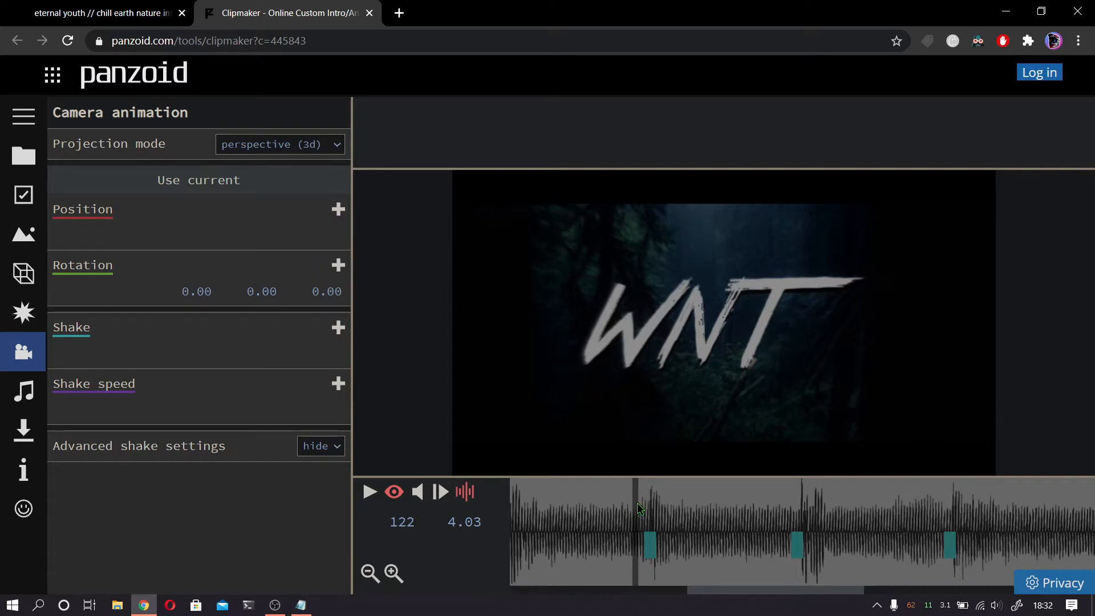
drag(638, 502, 715, 516)
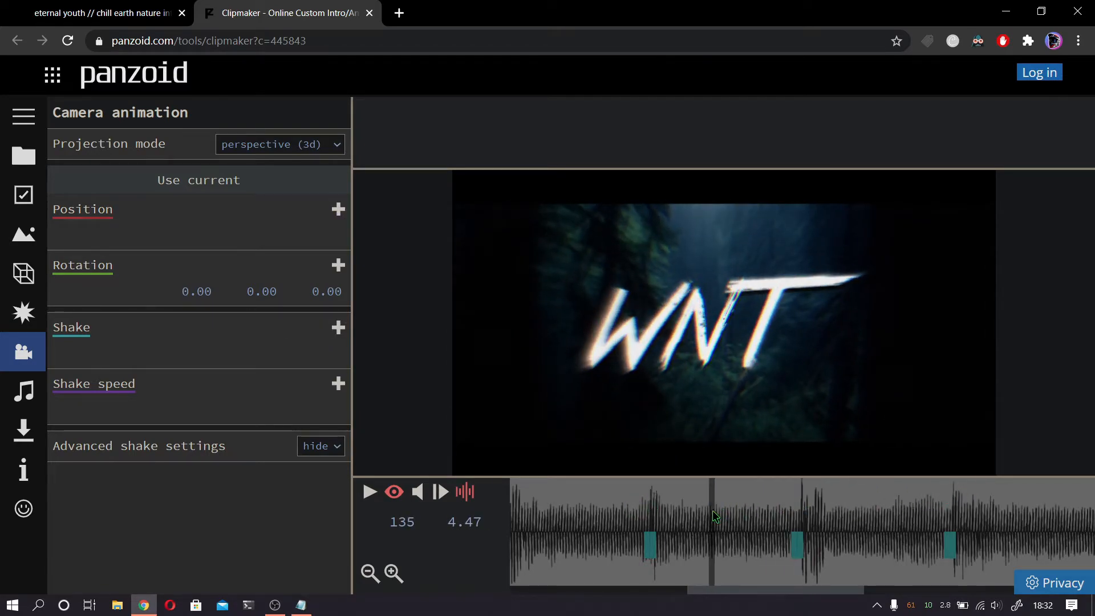
click(25, 394)
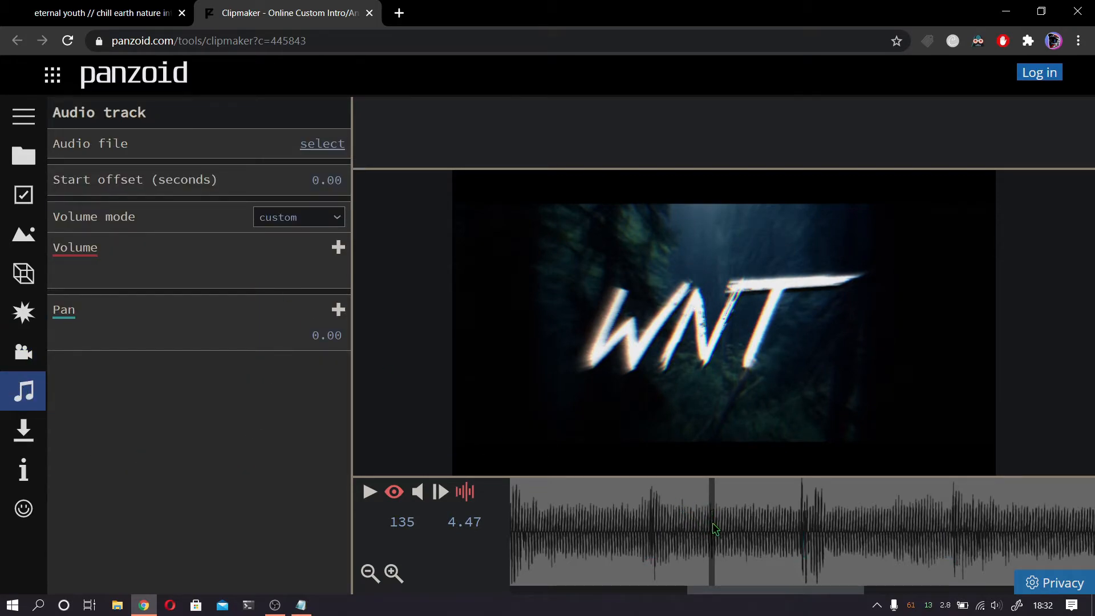
Step: Examine the audio track's start offset and audio file selection without changing them, scrubbing the timeline to frames 142 and 120
drag(715, 529, 752, 518)
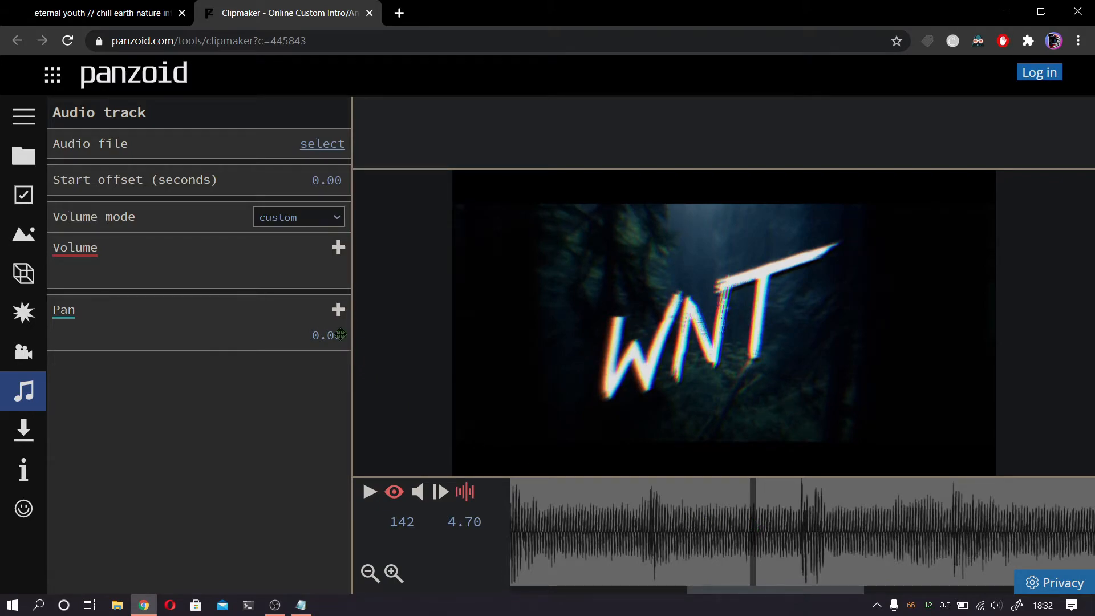
click(326, 181)
click(261, 181)
click(323, 146)
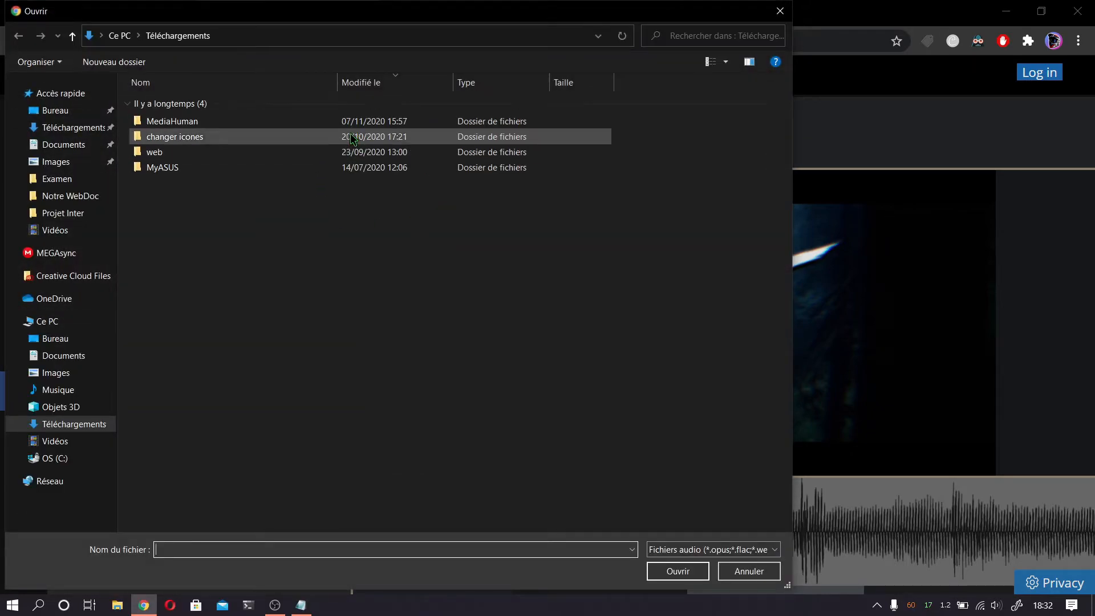
key(Escape)
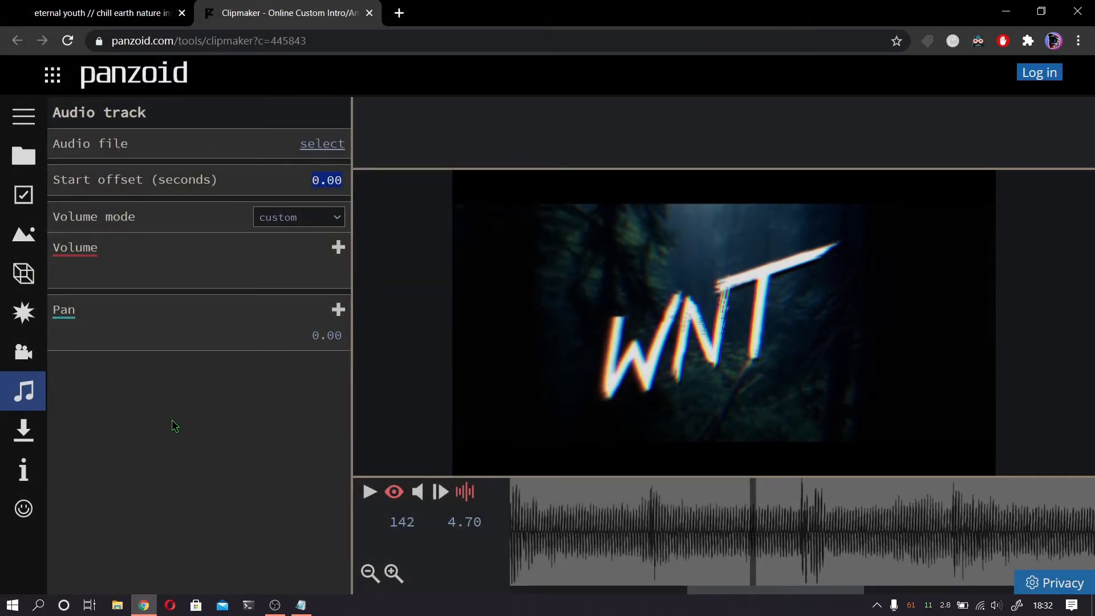
drag(751, 506, 628, 545)
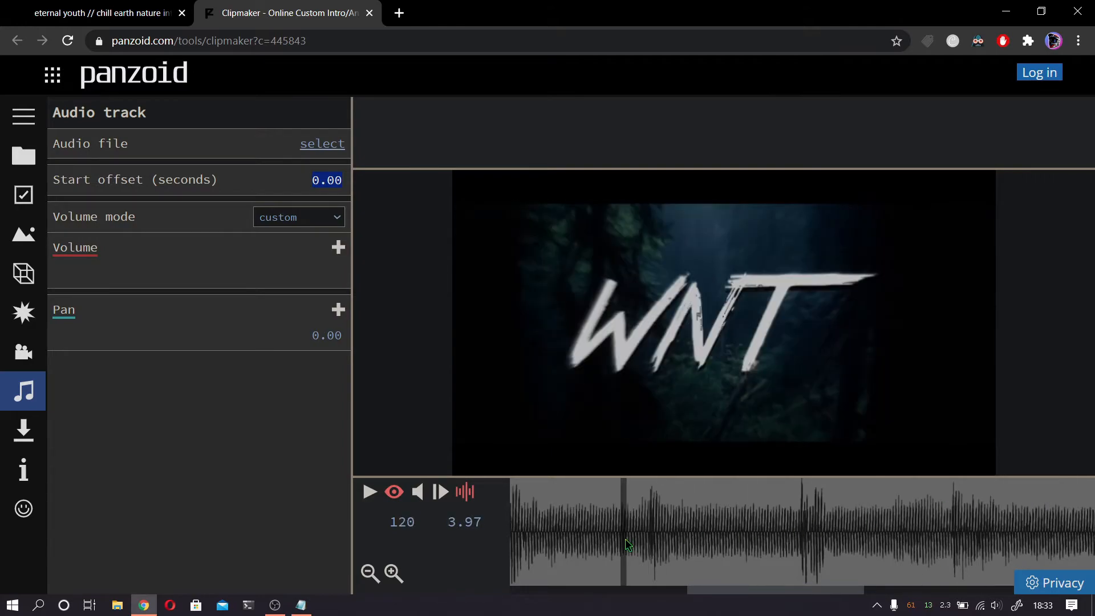
Step: Render the video in extreme quality (slow) mode as .mkv (vp8/opus) and download the finished file
click(23, 430)
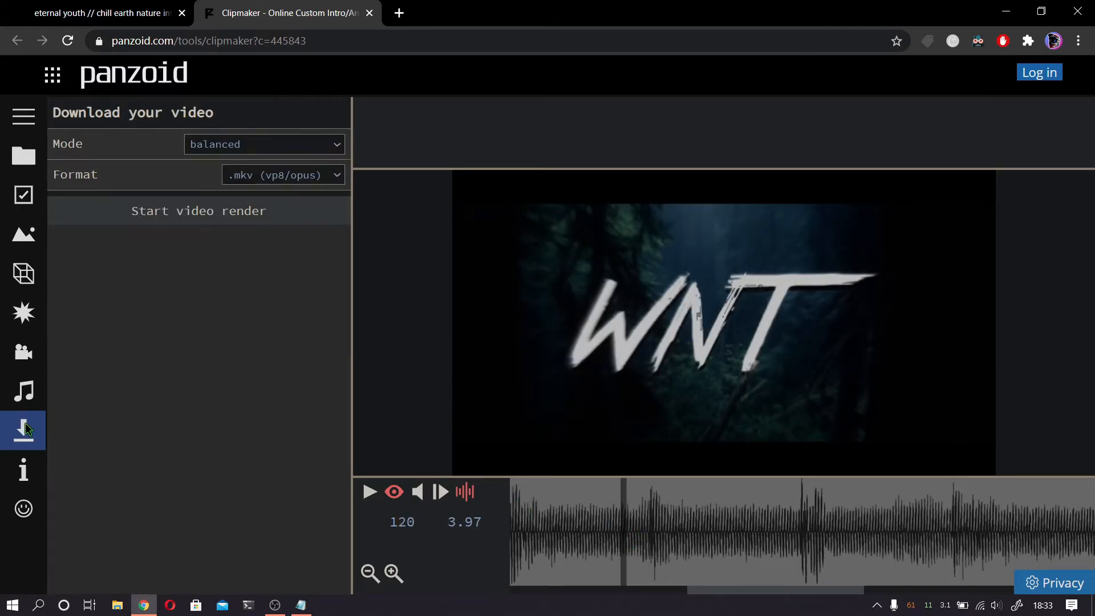
click(261, 149)
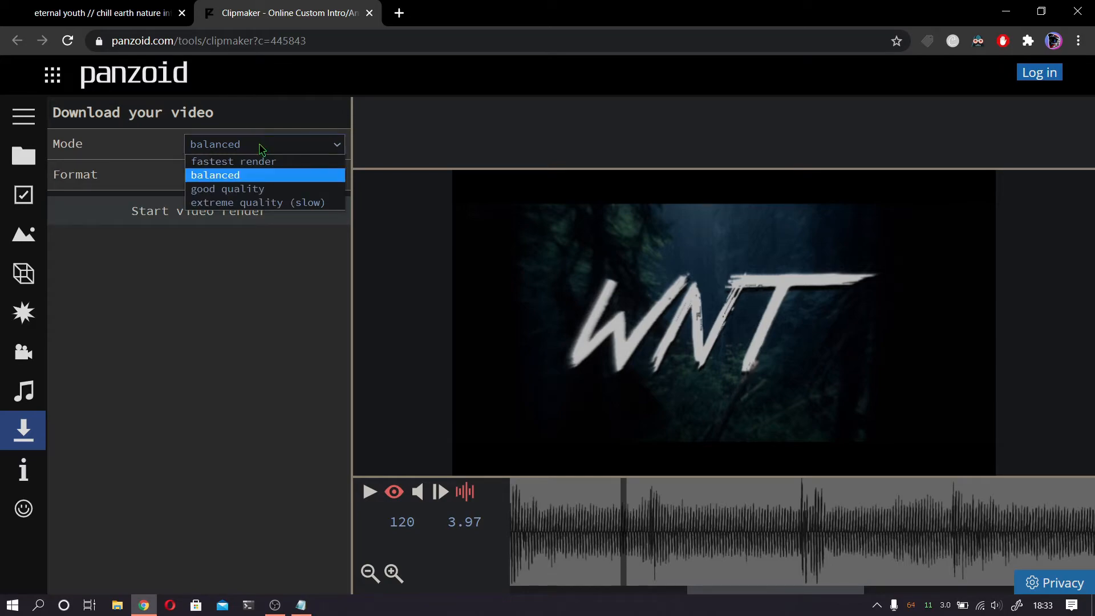
click(267, 205)
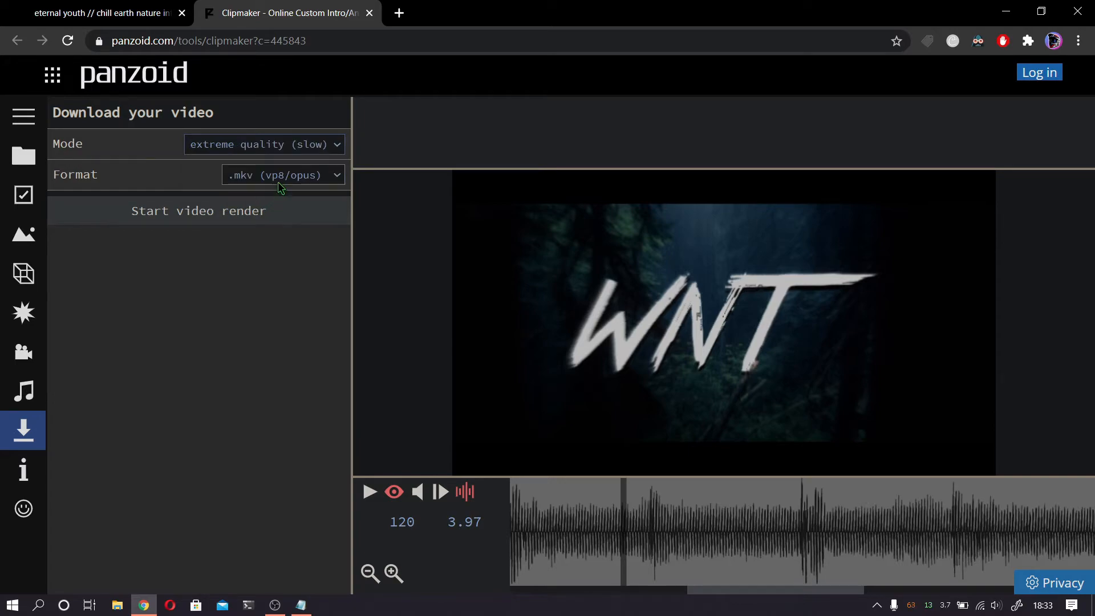
click(274, 178)
click(273, 194)
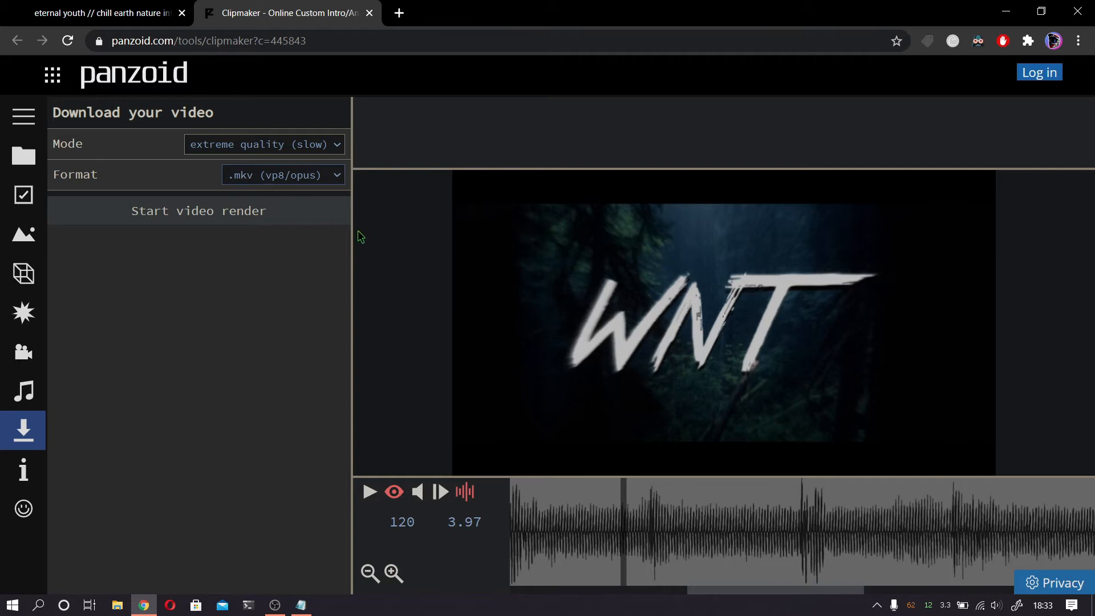
click(254, 218)
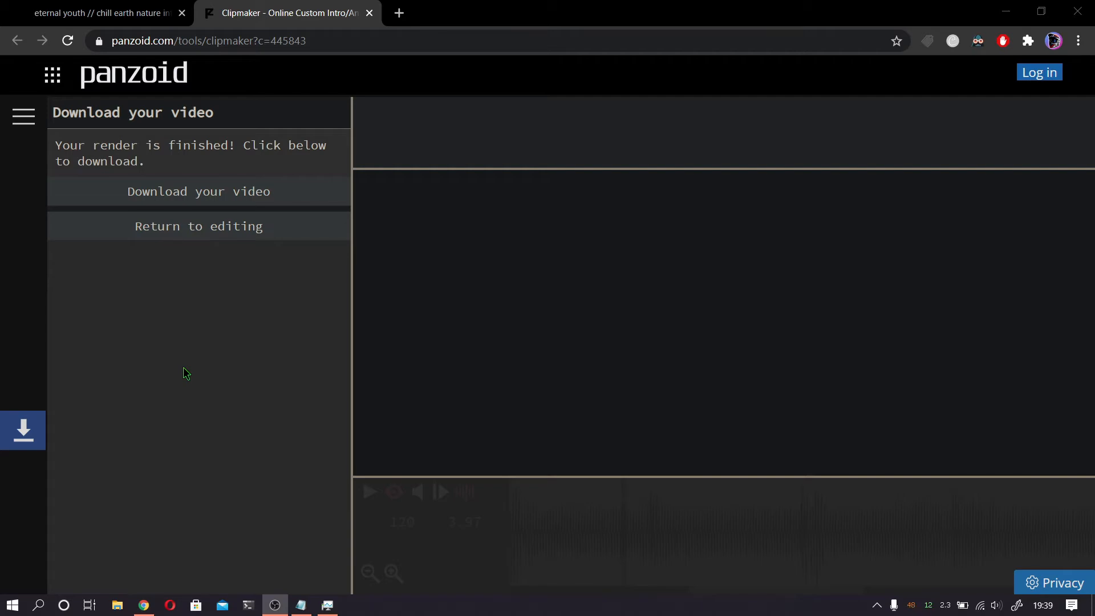
click(175, 193)
Step: Open the MKV to MP4 converter at mkv-en-mp4.pdf-convertisseur.fr in a new browser tab and accept its cookie notice
key(alt+Tab)
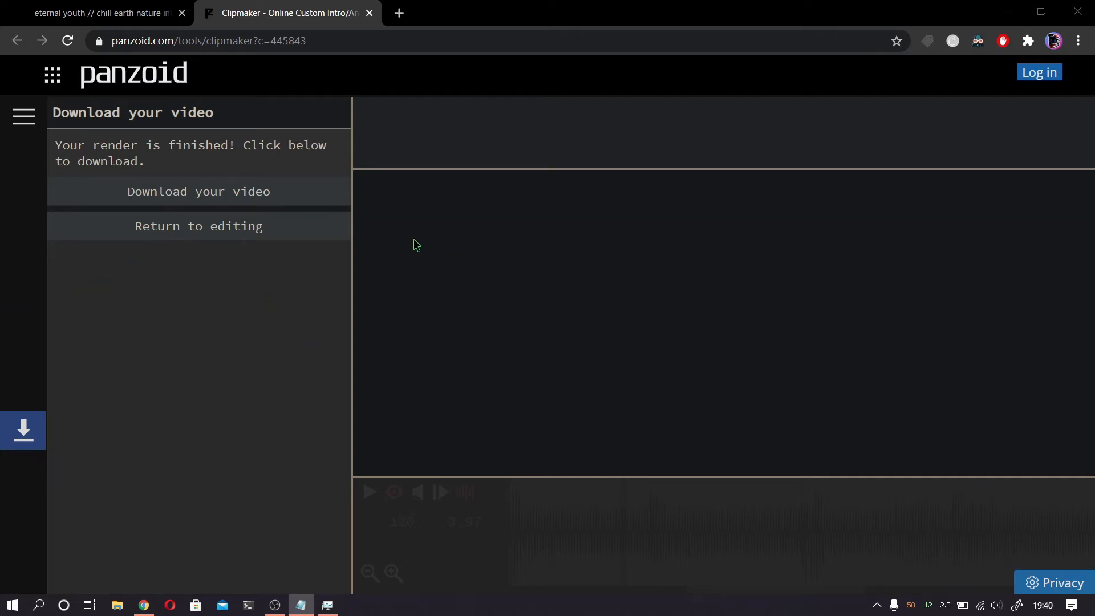
click(399, 12)
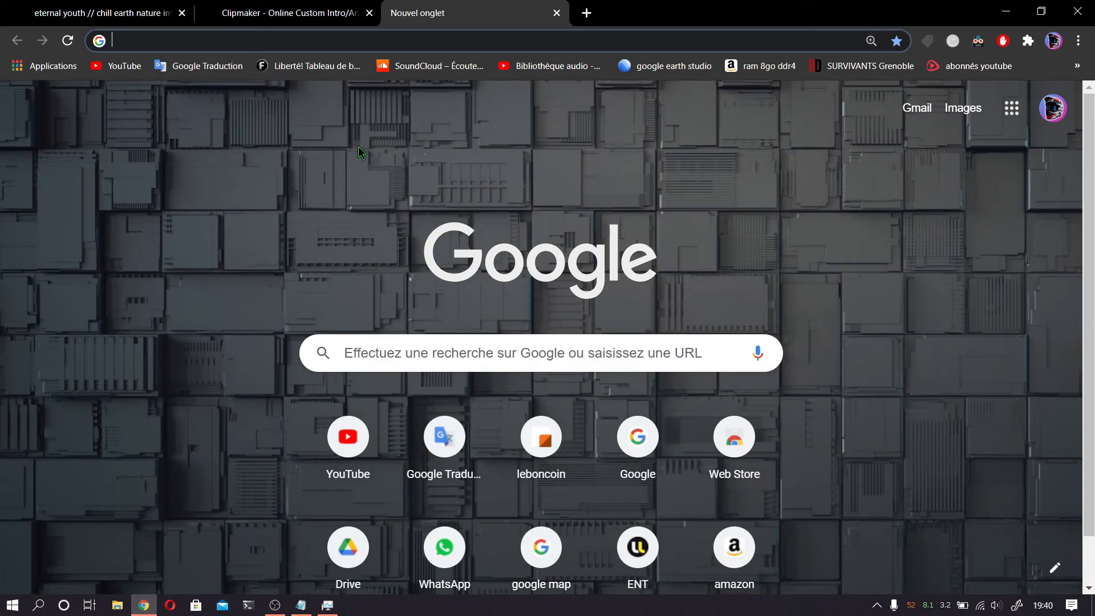
text(mkv-en-mp4.pdf-convertisseur.fr/)
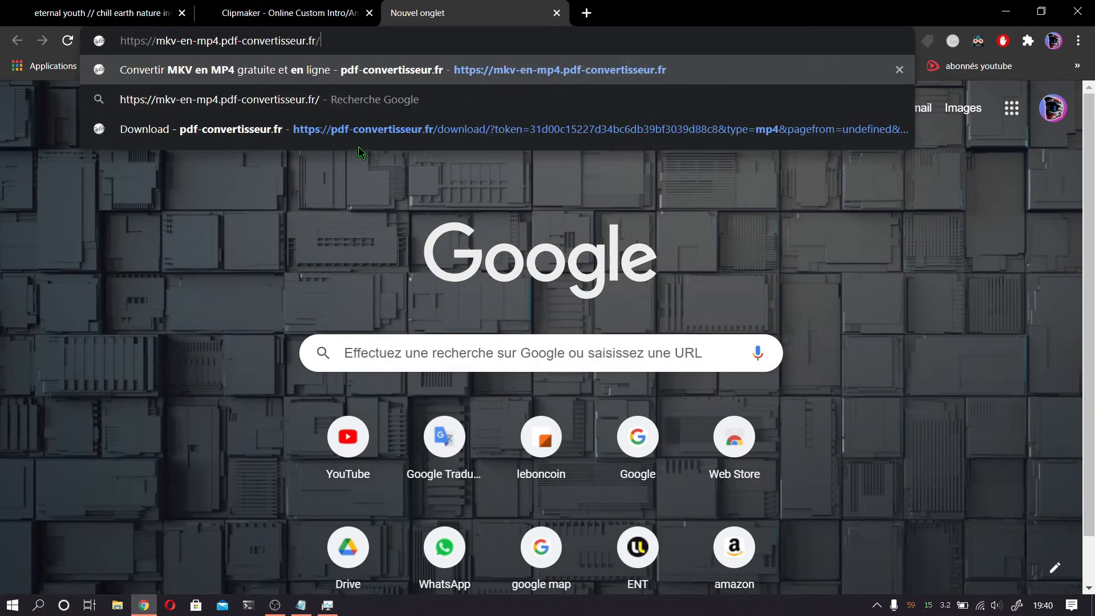
key(Return)
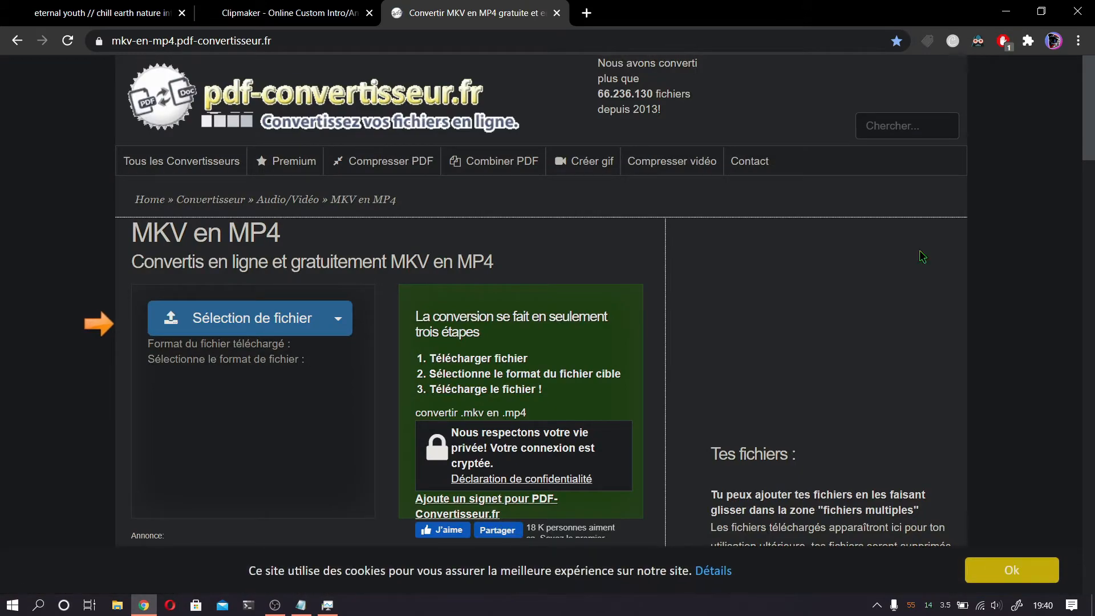
click(995, 573)
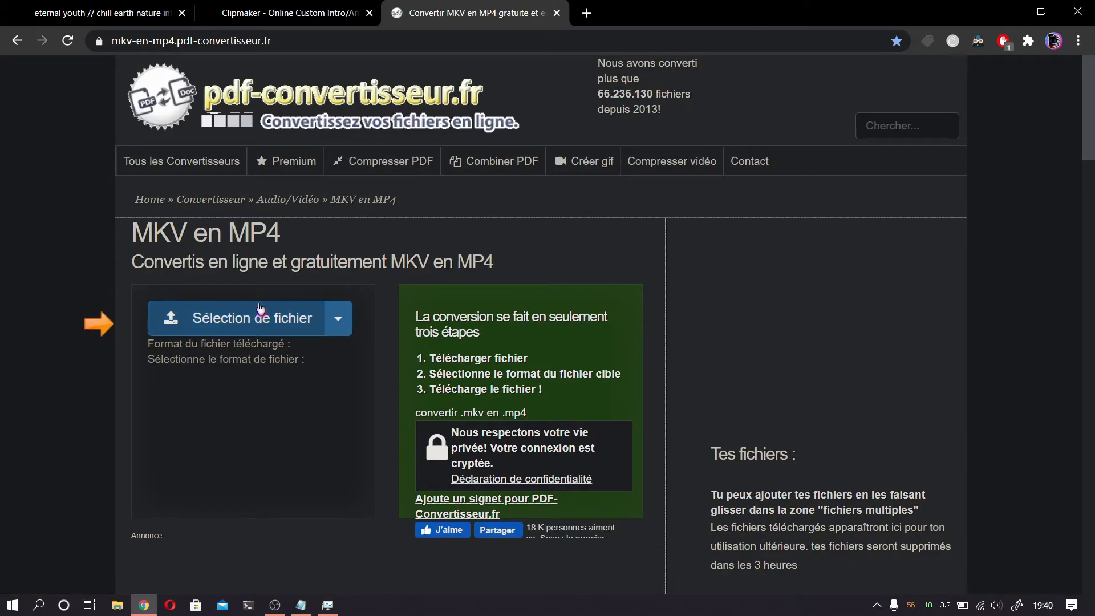
Step: Upload video (1).mkv from the Téléchargements folder to the converter
click(245, 320)
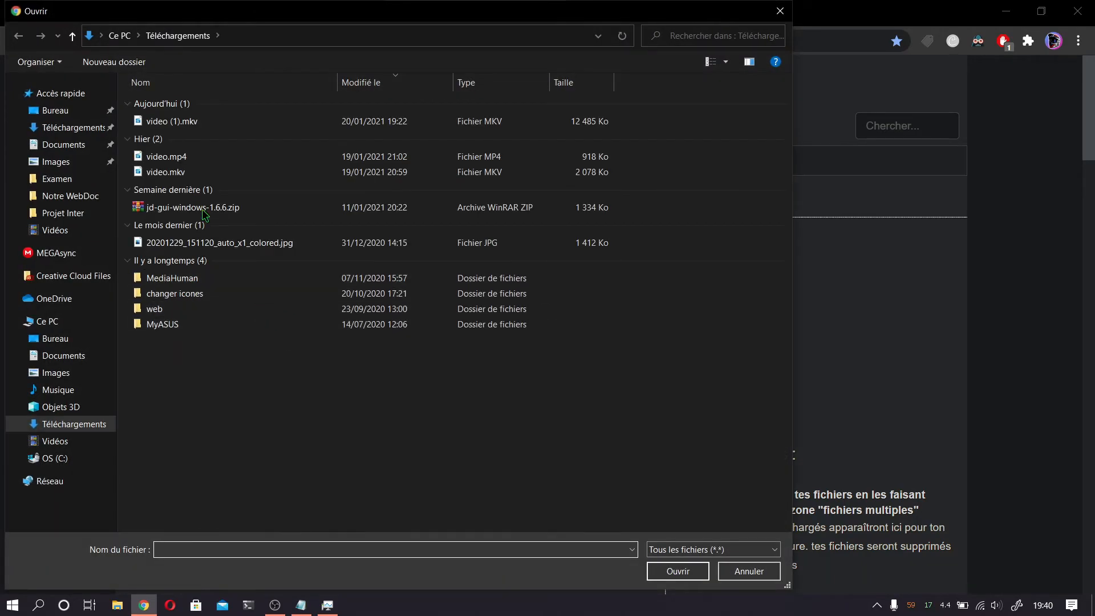
click(209, 122)
click(689, 576)
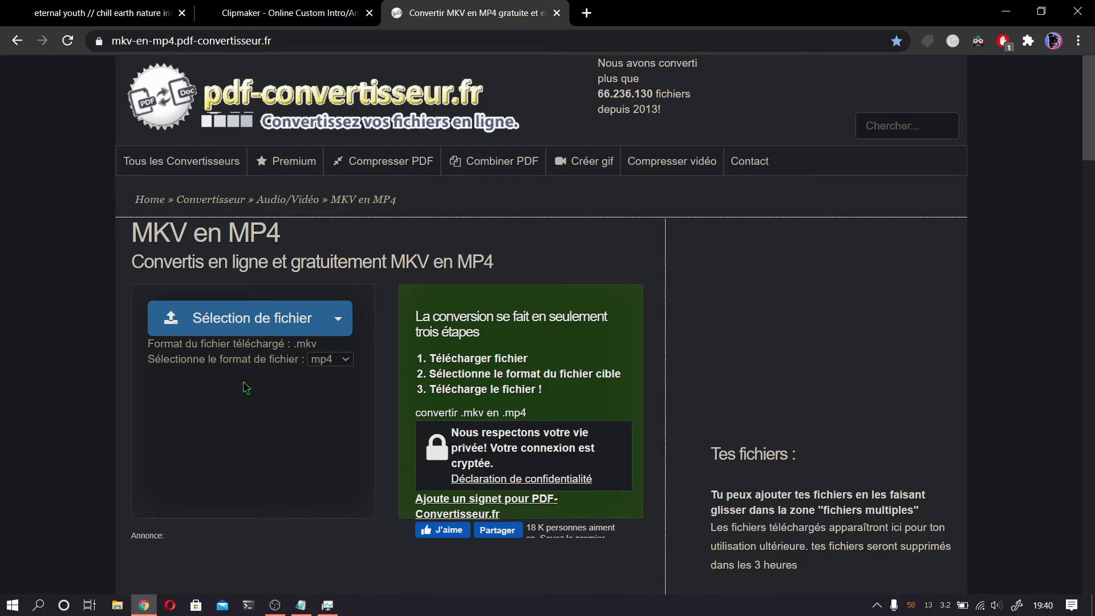
Step: Choose mp4 as the target format for the uploaded video and start the conversion
click(314, 361)
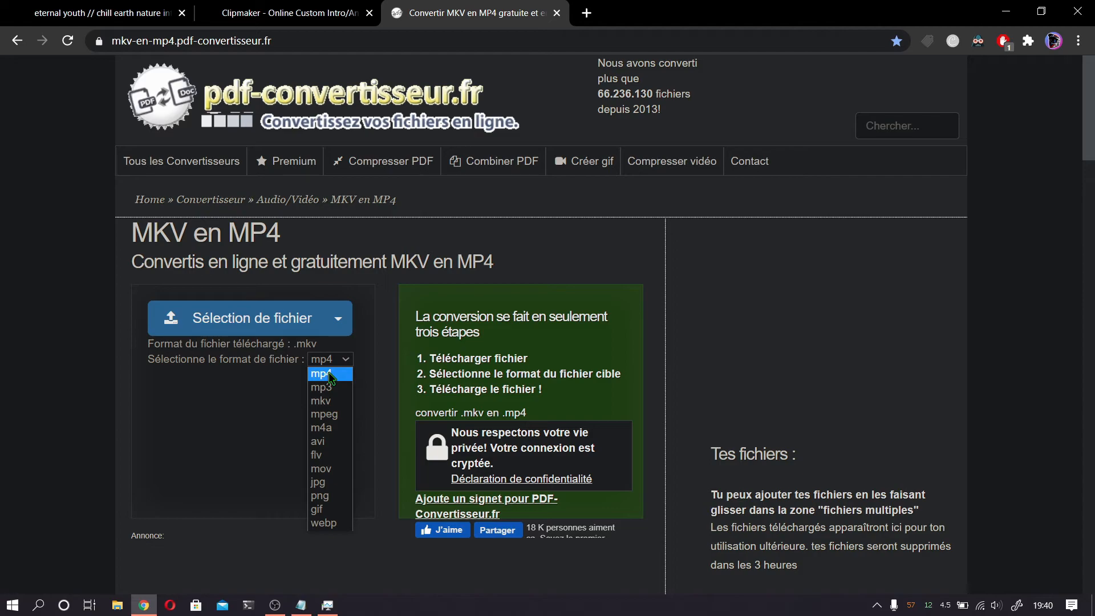
click(330, 378)
scroll(313, 376, down, 4)
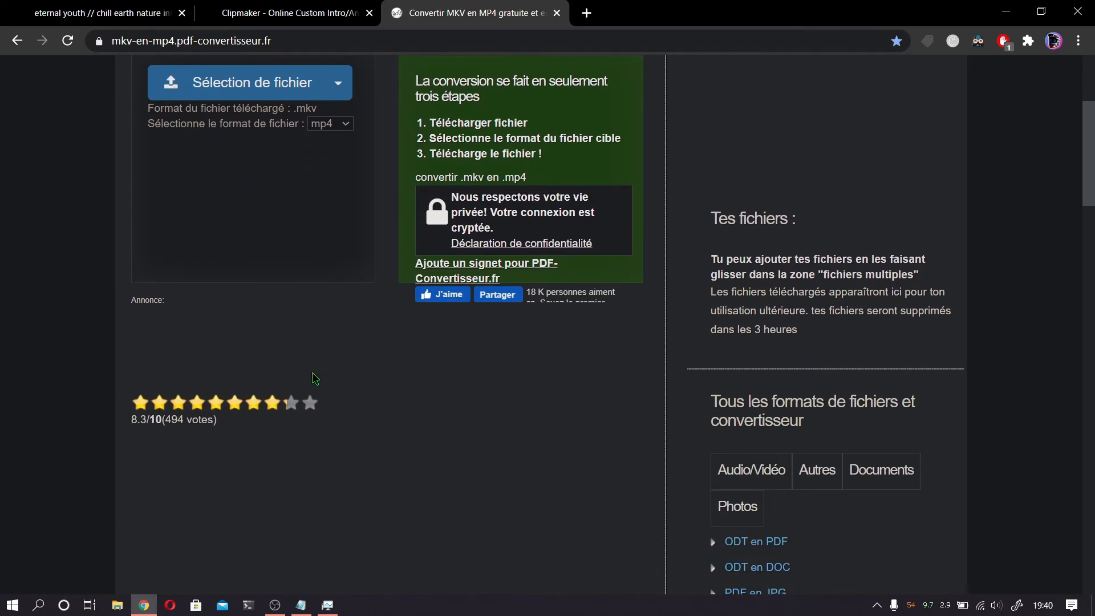
scroll(315, 379, up, 4)
scroll(315, 379, up, 1)
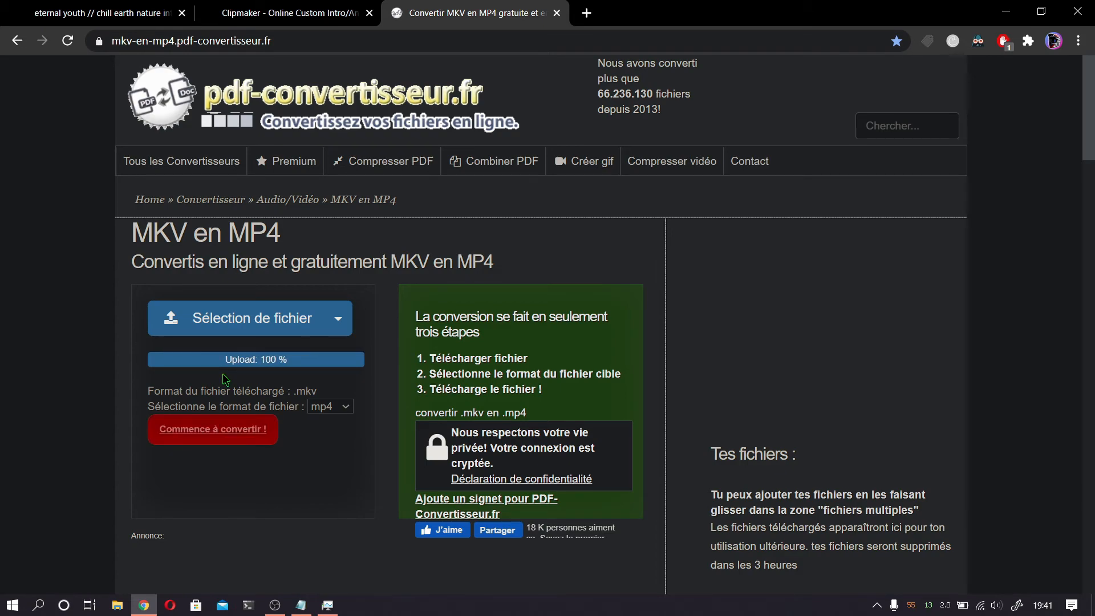
click(222, 436)
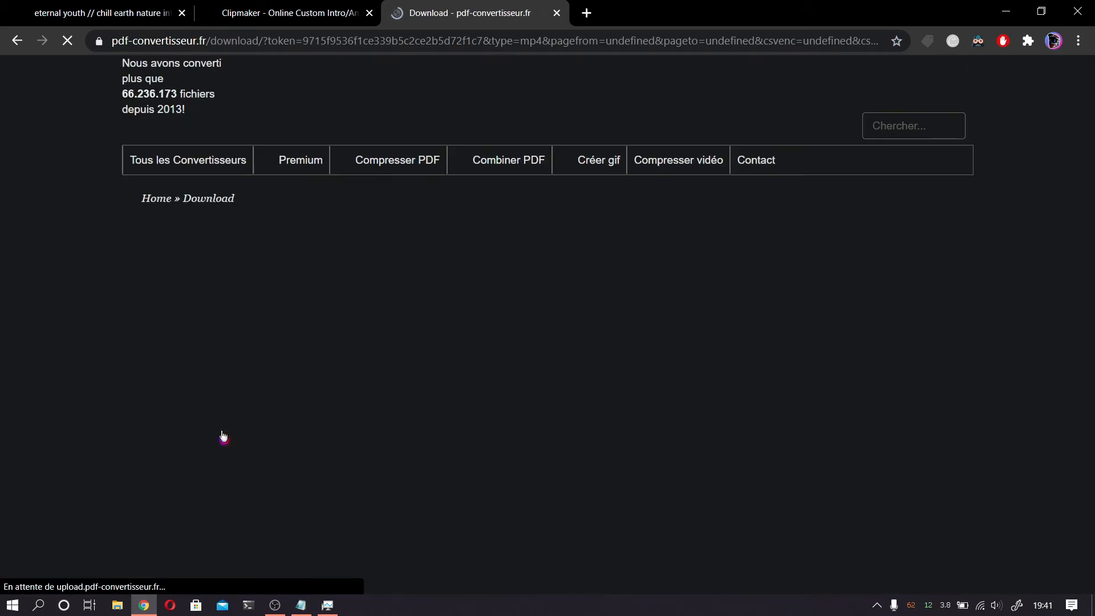
Step: Show the downloaded video-1.mp4 in its folder in File Explorer
scroll(224, 437, down, 1)
scroll(224, 437, down, 2)
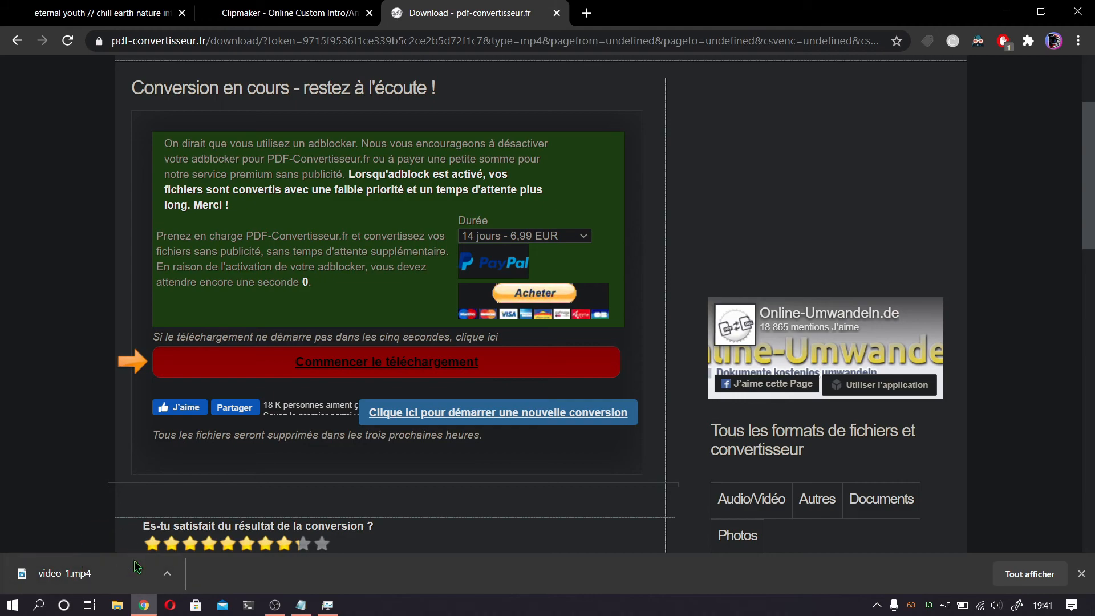
click(170, 576)
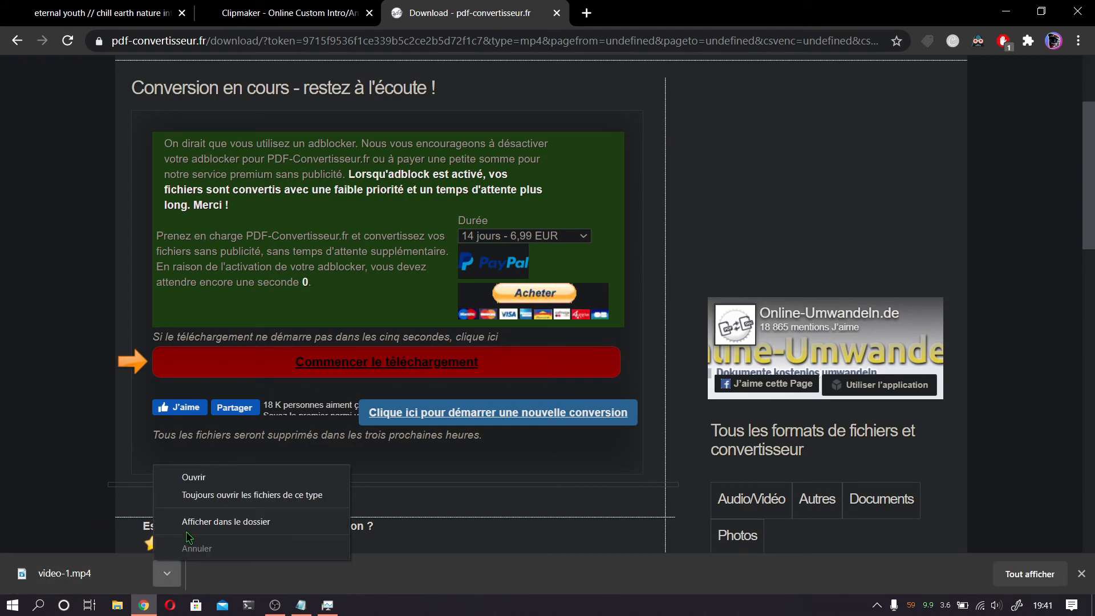
click(206, 521)
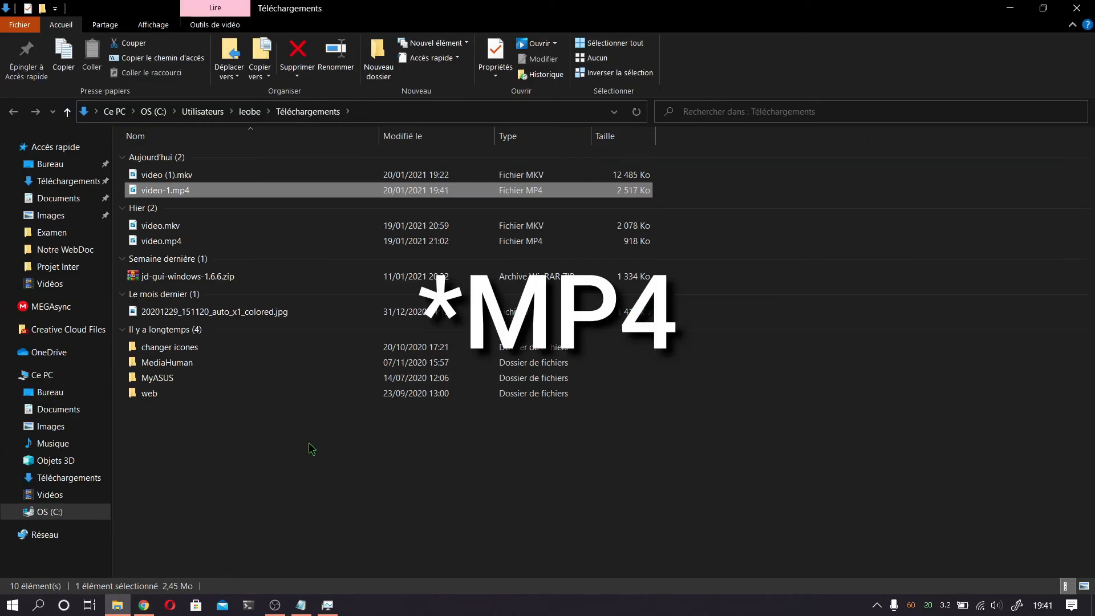